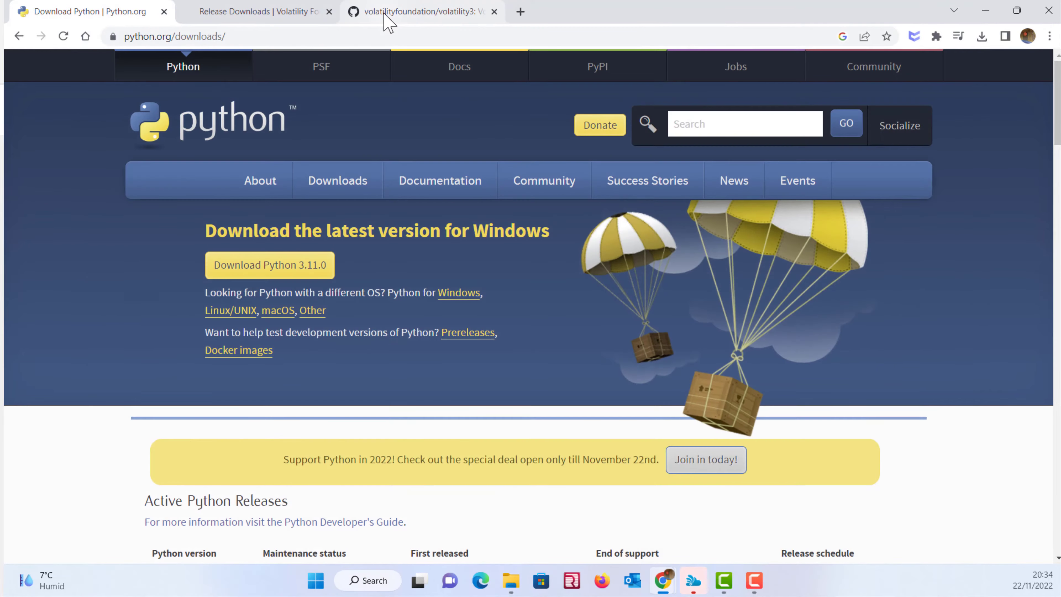
Download the Volatility 3 v1.0.0 source code as a .zip and place the archive in Local Disk (C:).
click(259, 11)
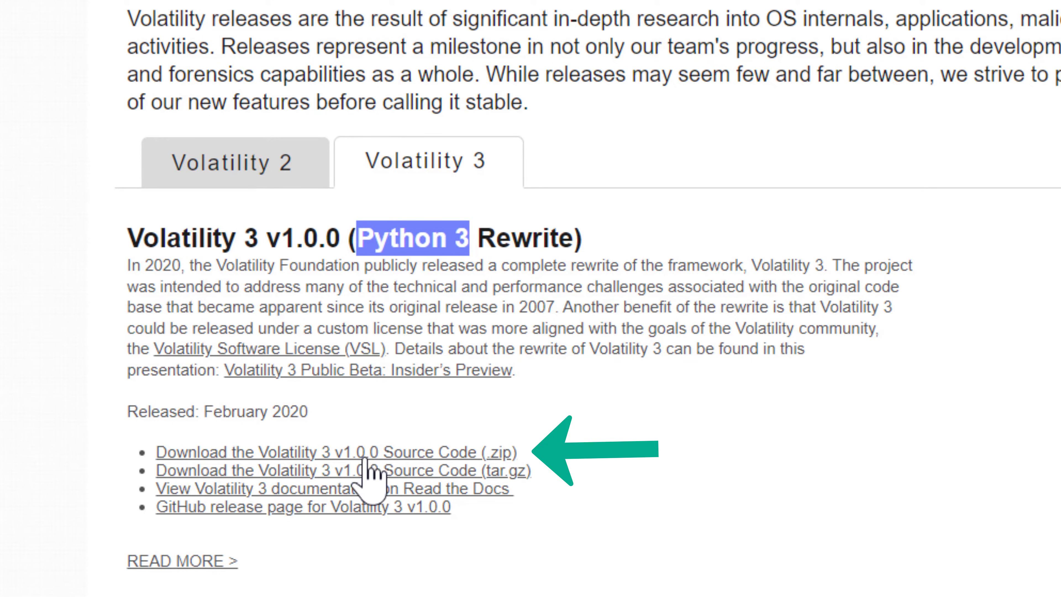
click(398, 455)
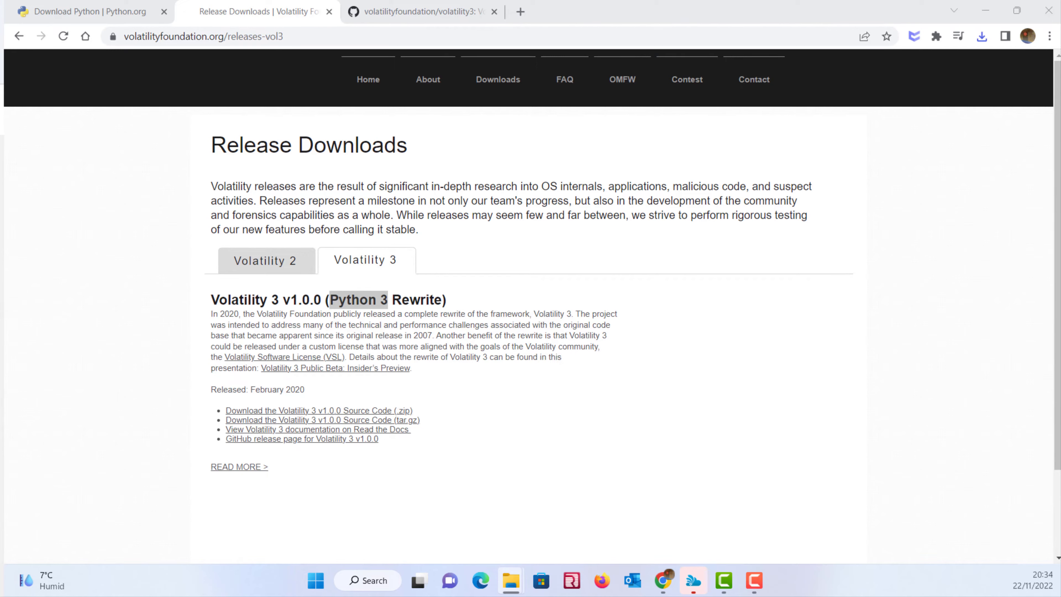
drag(189, 393, 734, 10)
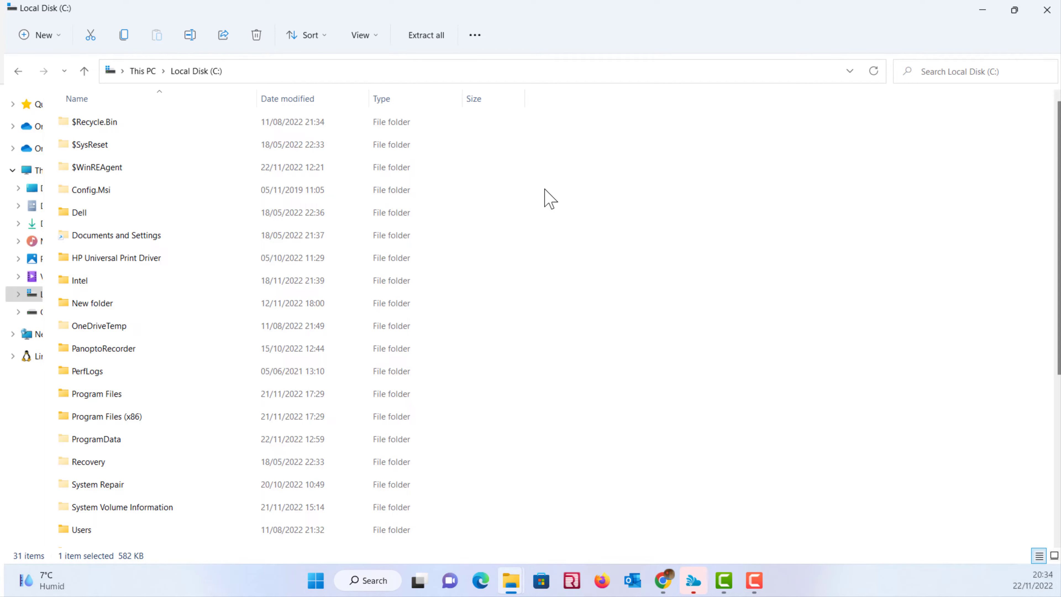
Extract volatility3-1.0.0 (2).zip to the folder C:\volatility3-1.0.0.
scroll(173, 260, down, 5)
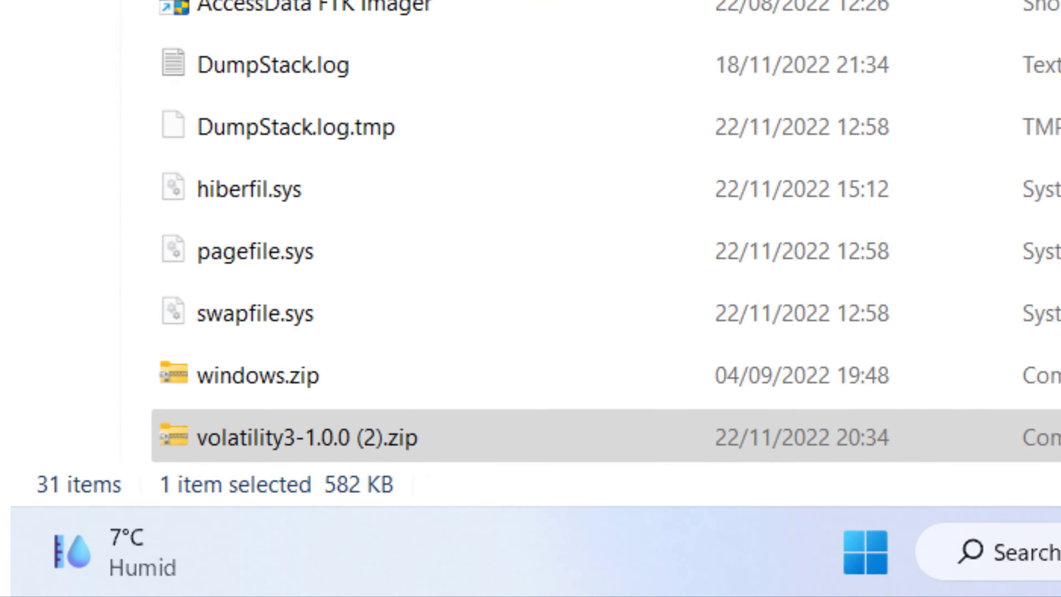
click(604, 450)
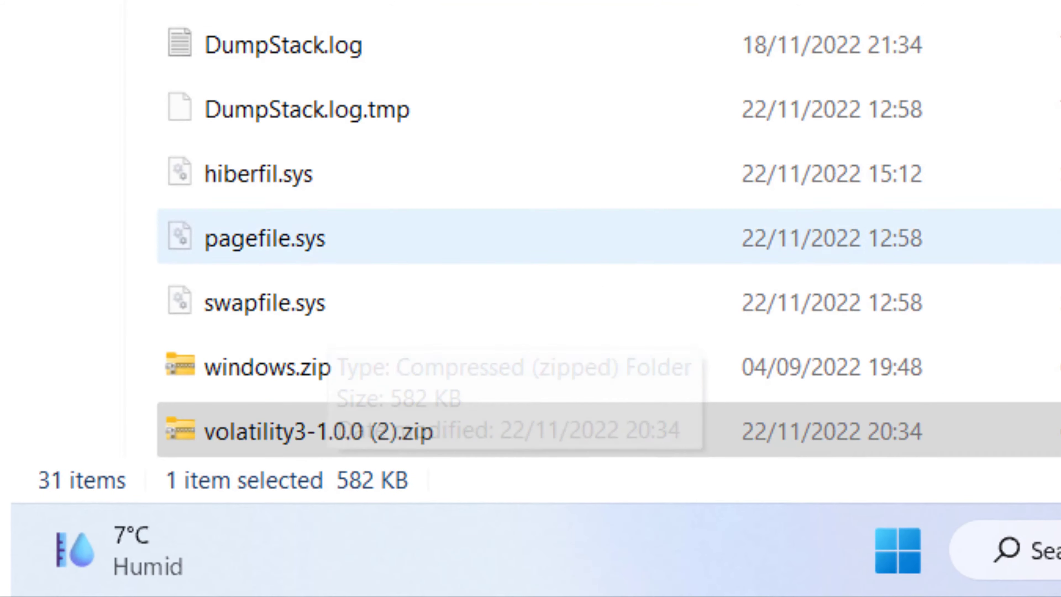
right_click(472, 424)
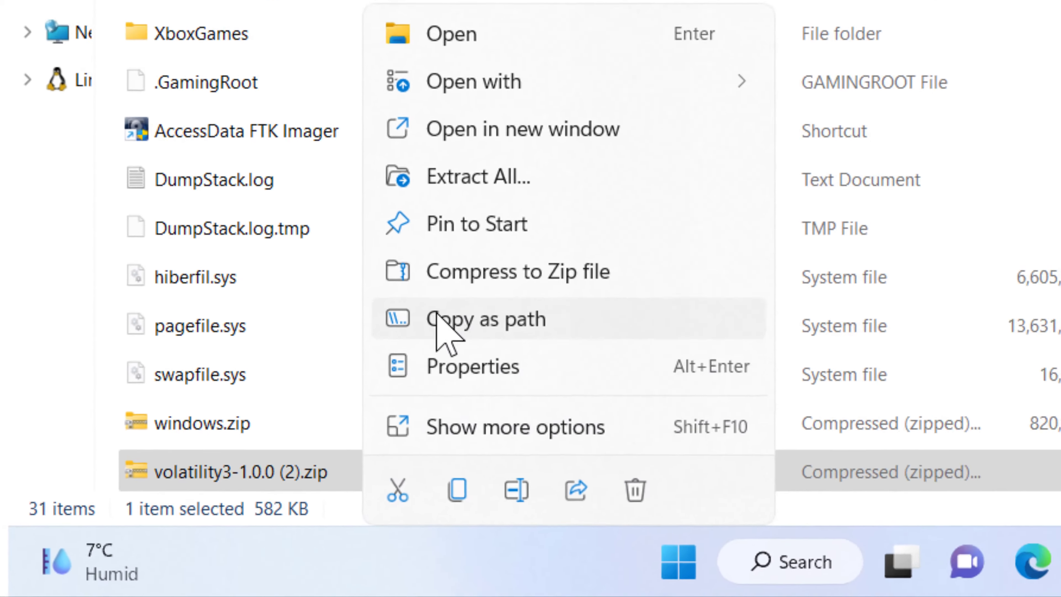
click(484, 234)
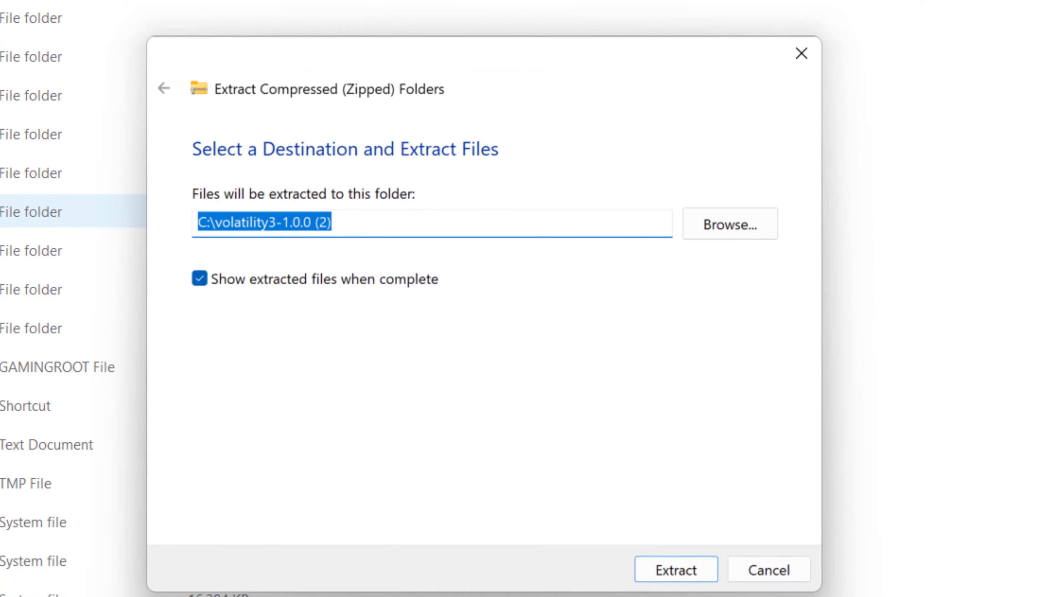
click(348, 230)
key(BackSpace)
key(BackSpace)
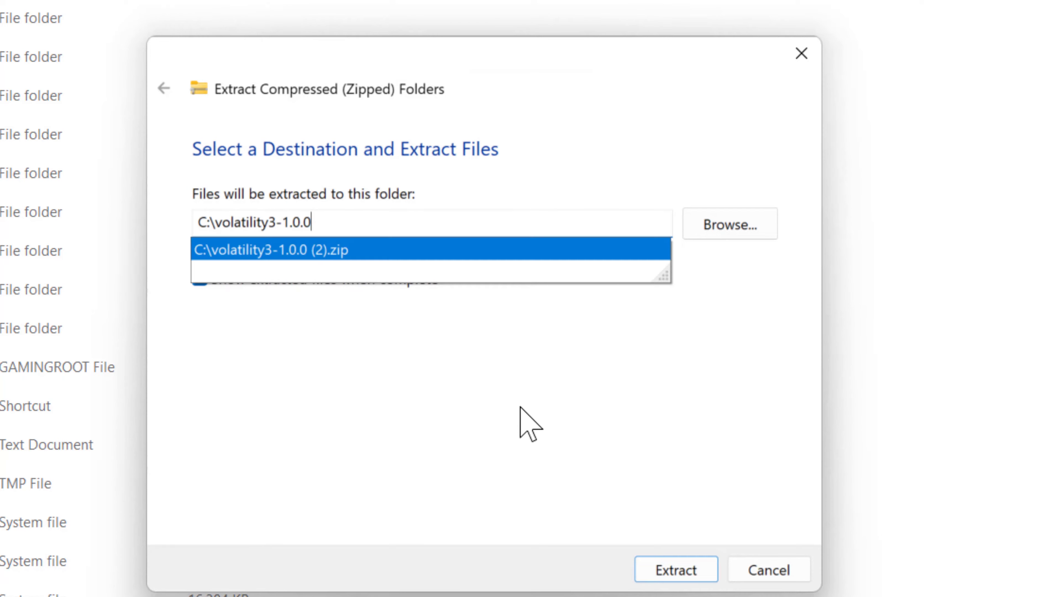
key(Escape)
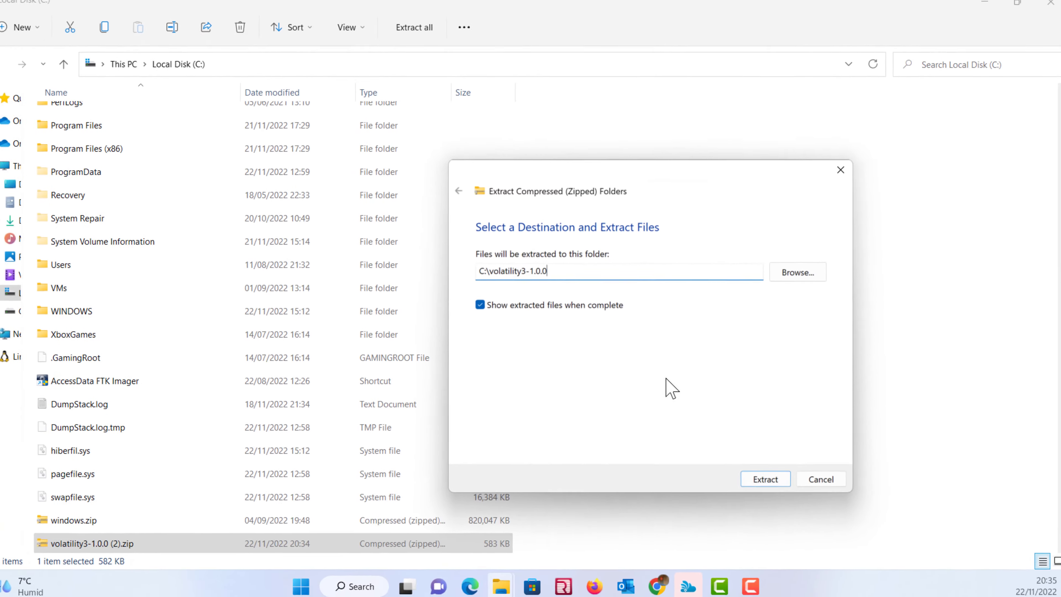
click(765, 478)
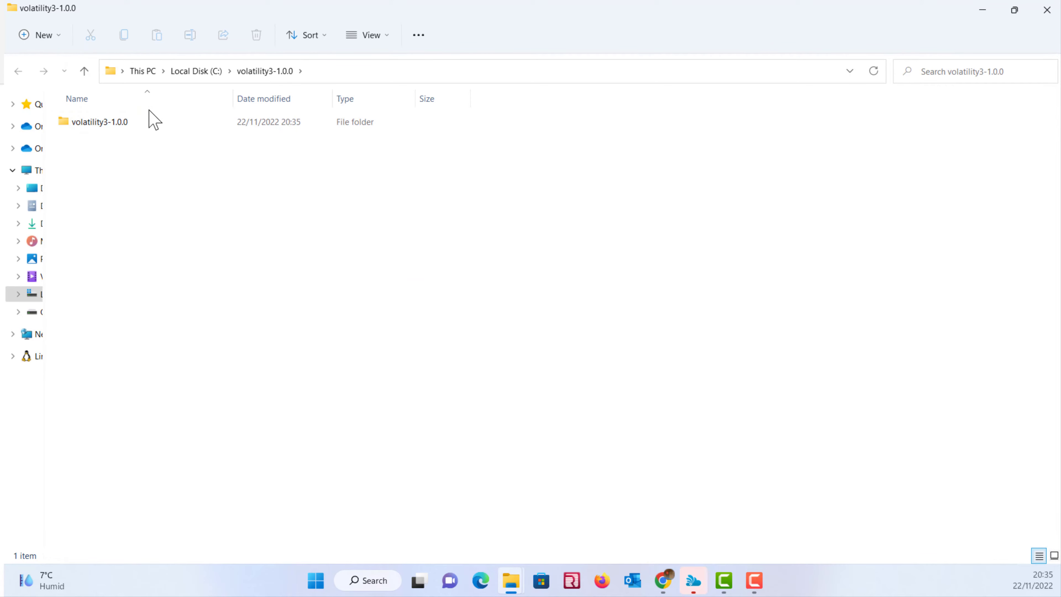
From Local Disk (C:), open the extracted volatility3-1.0.0 folder and the folder of the same name inside it.
click(197, 75)
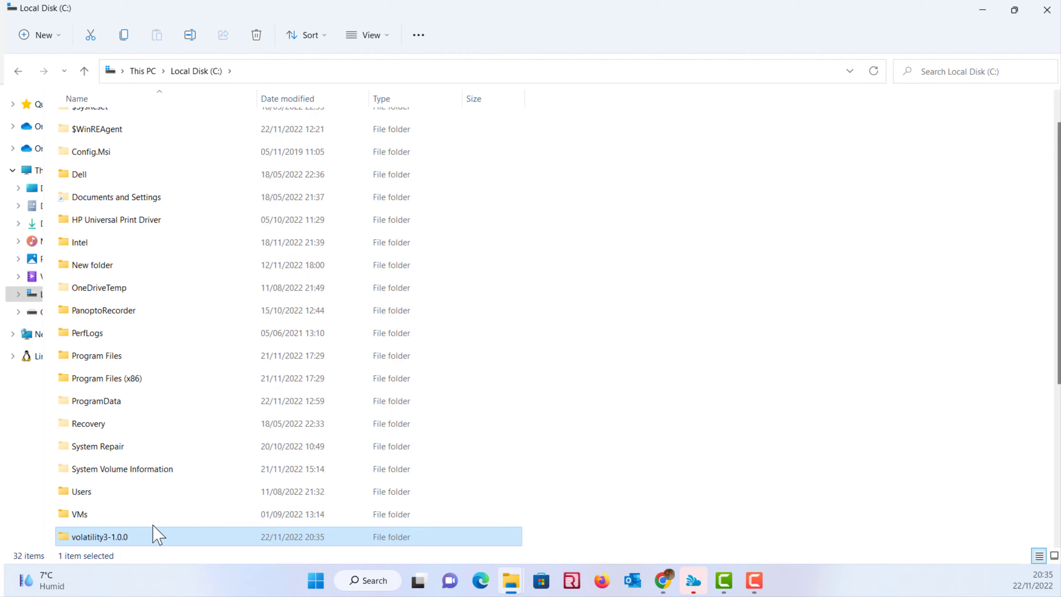
scroll(148, 538, down, 4)
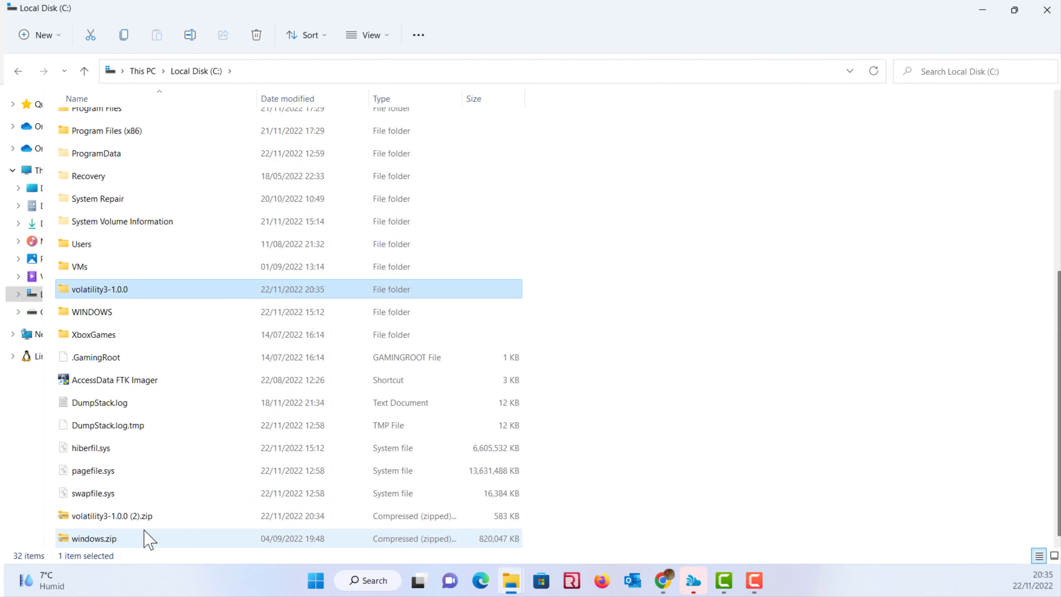
double_click(106, 294)
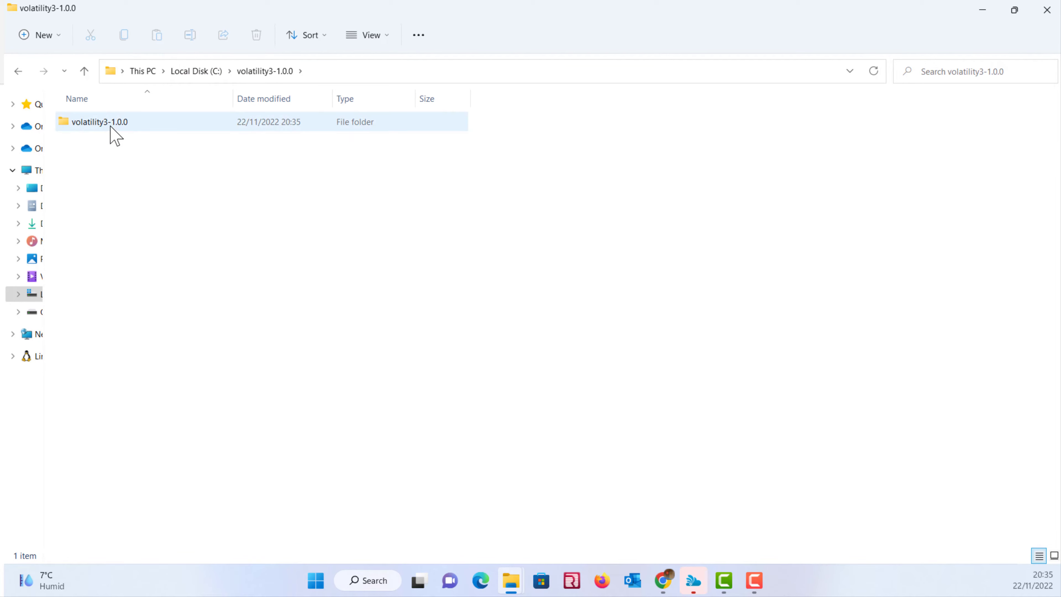
double_click(110, 123)
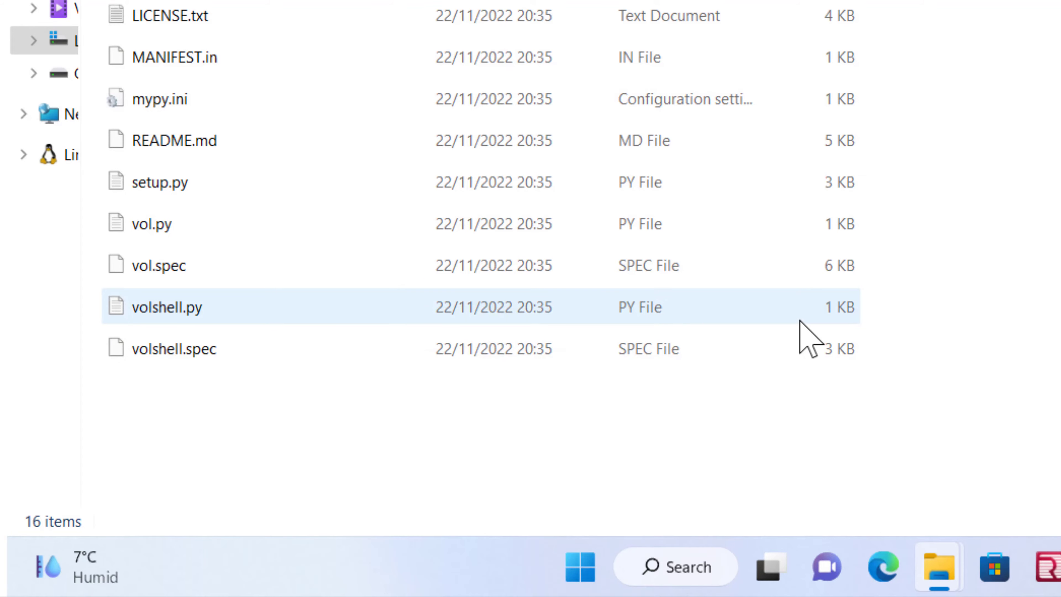
Launch Windows PowerShell and move its window clear of the folder's file list.
click(676, 567)
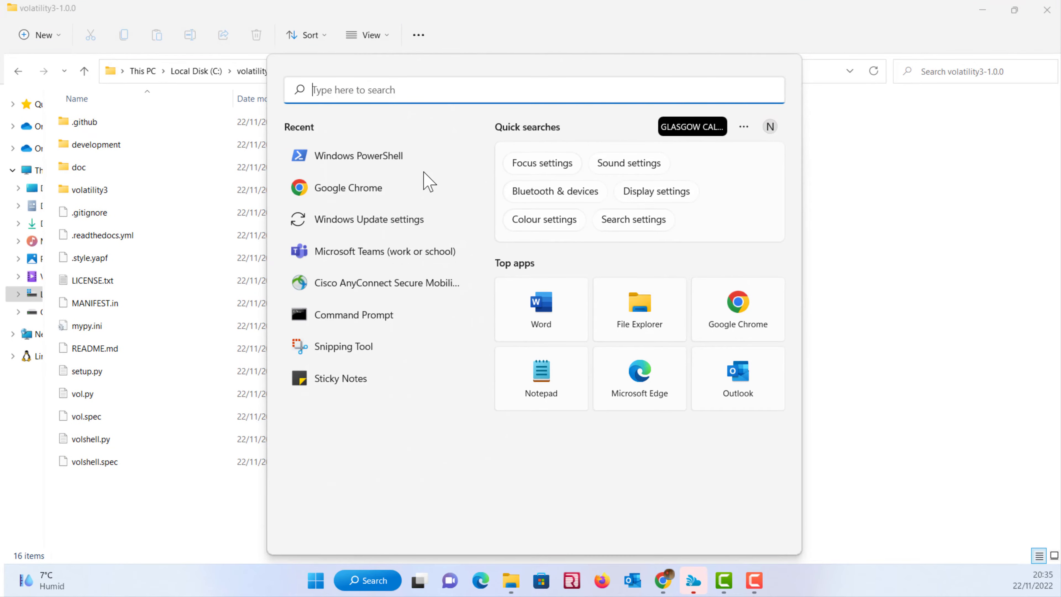
text(paint)
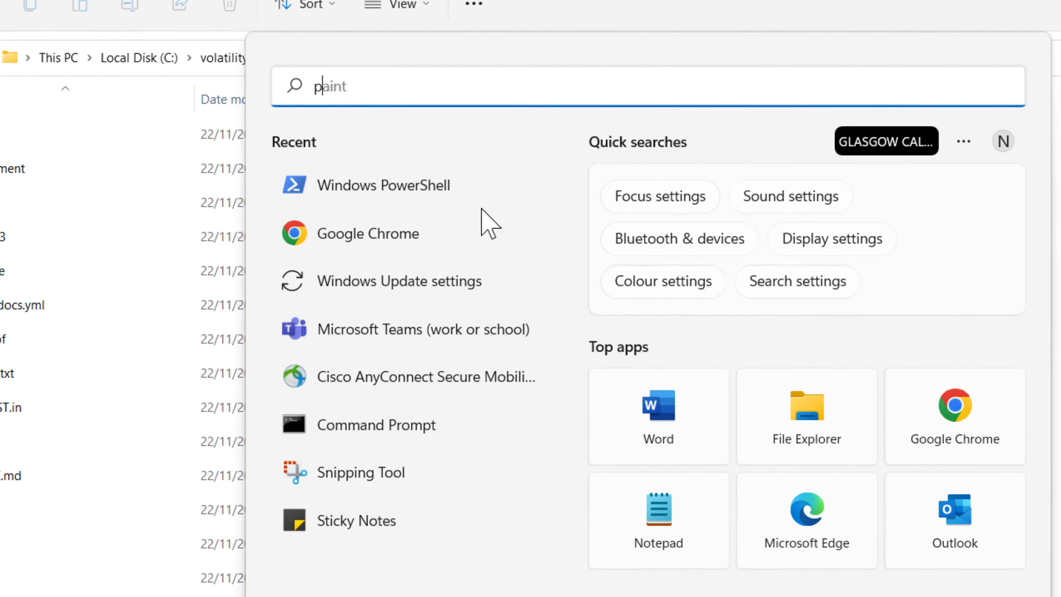
text(ow)
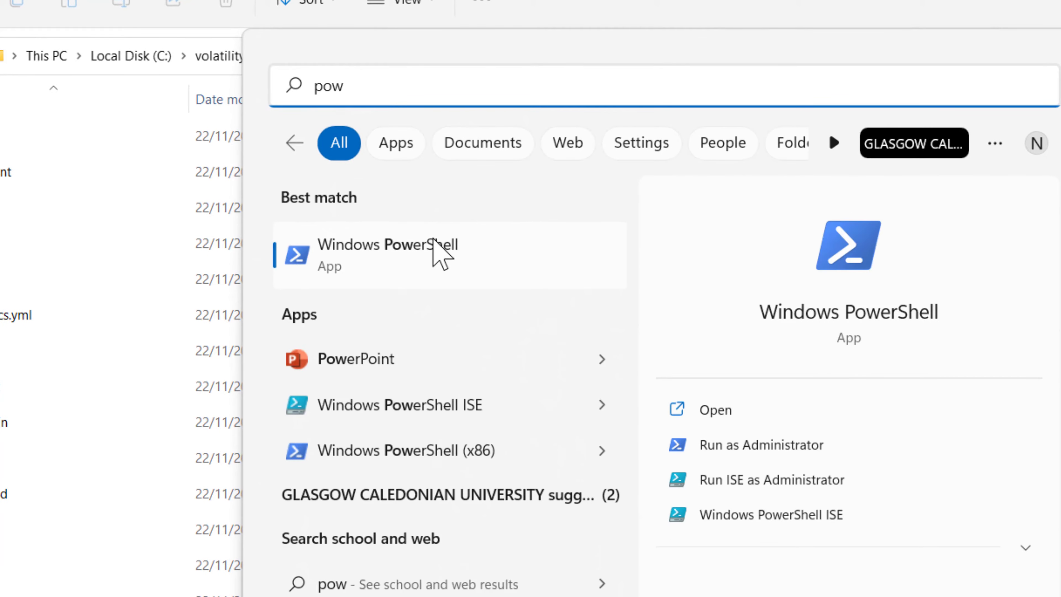
key(Return)
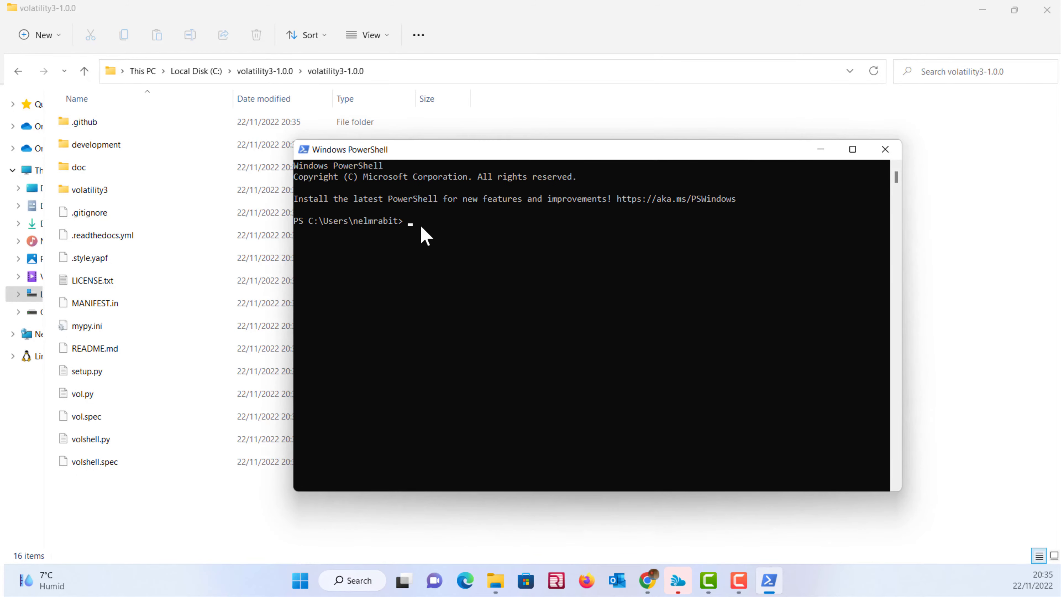
drag(430, 157, 510, 157)
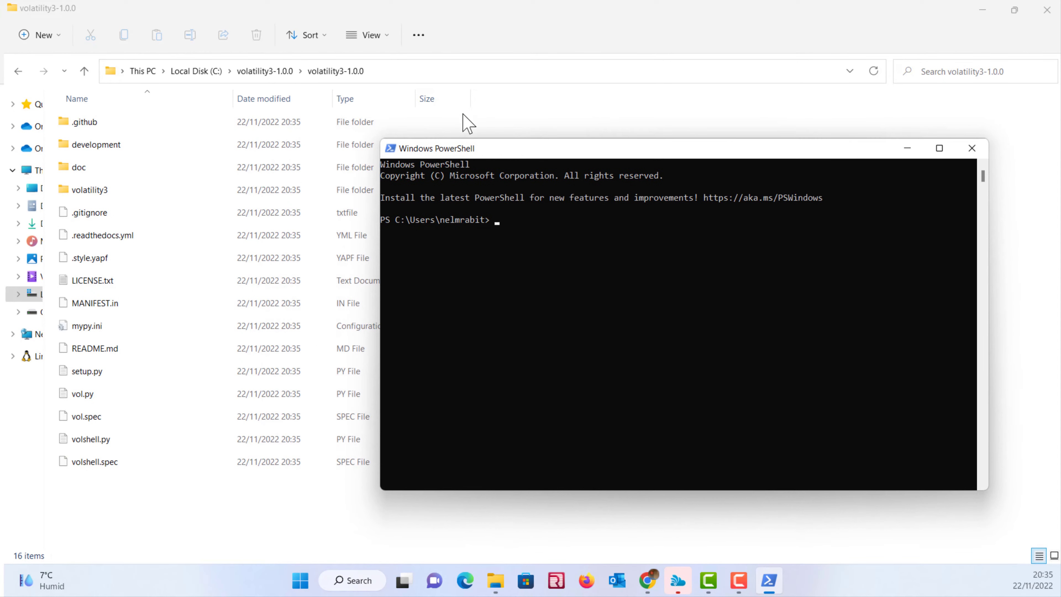
Change the PowerShell directory to C:\volatility3-1.0.0\volatility3-1.0.0 and list its contents with ls.
click(421, 78)
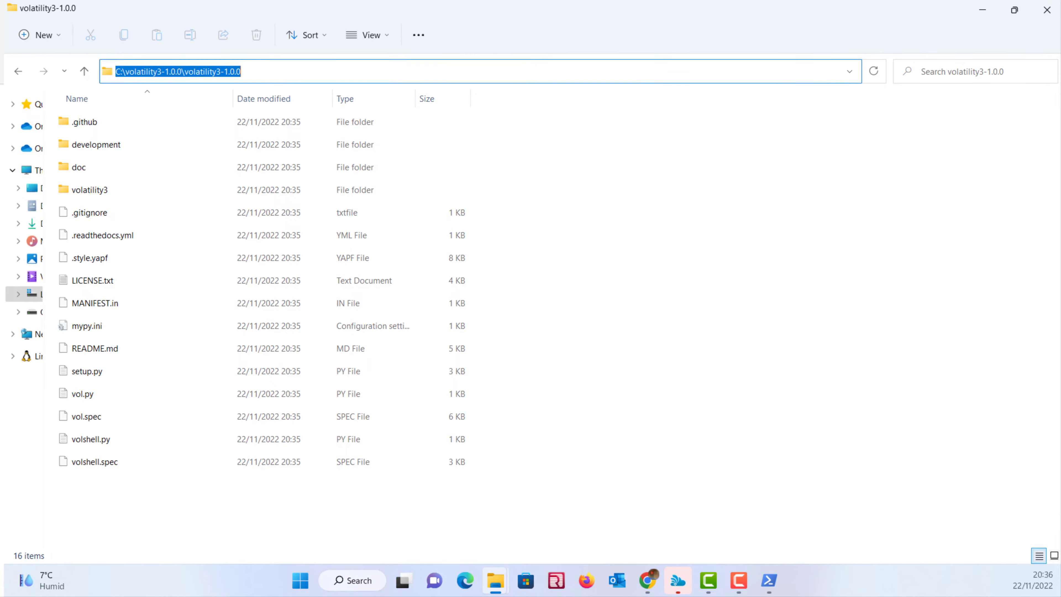
click(769, 580)
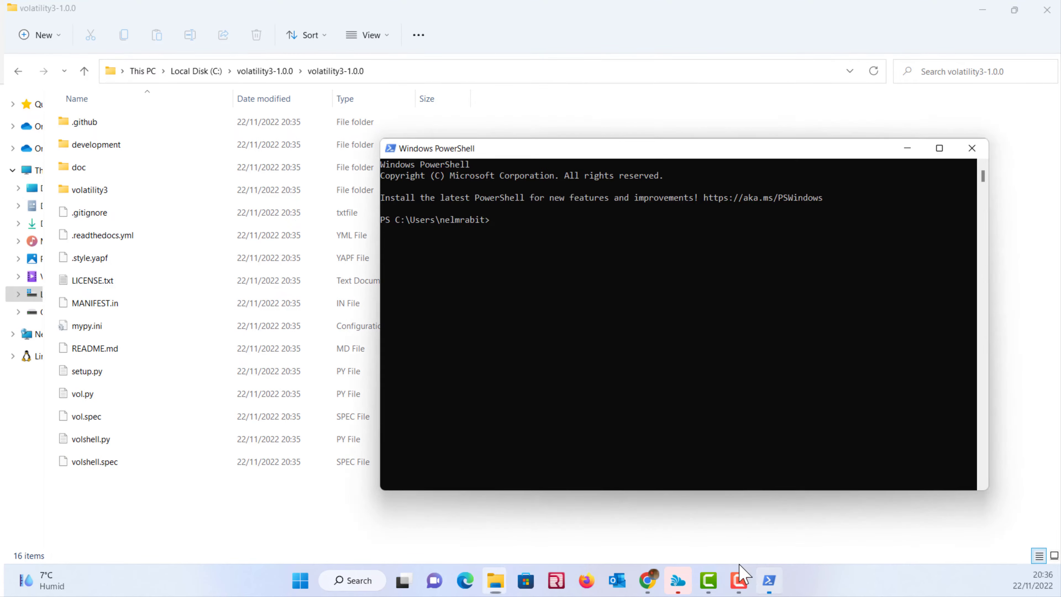
click(512, 228)
text(cd)
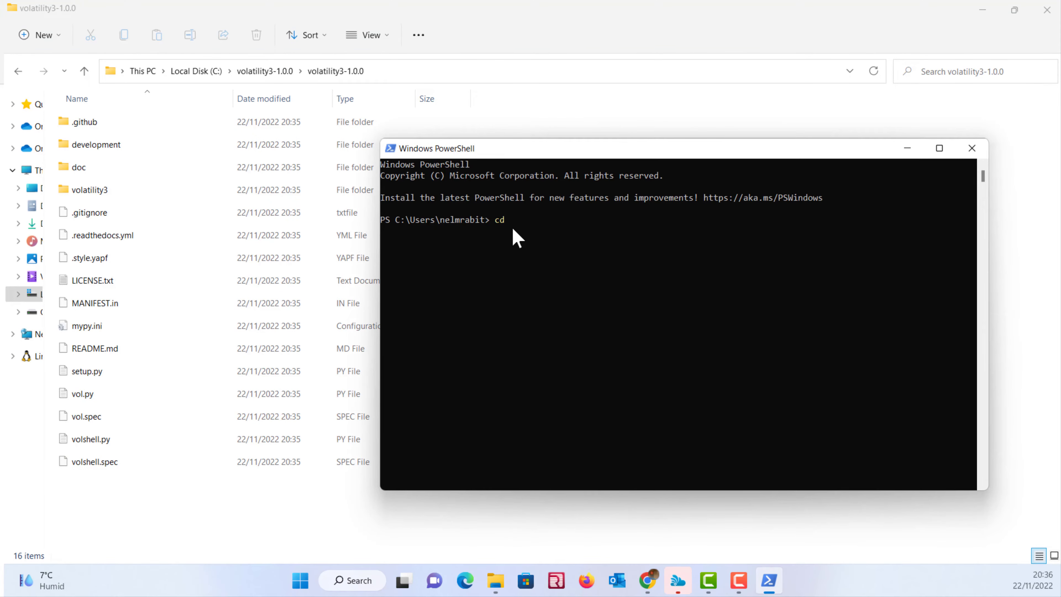
text(C:\volatility3-1.0.0\volatility3-1.0.0)
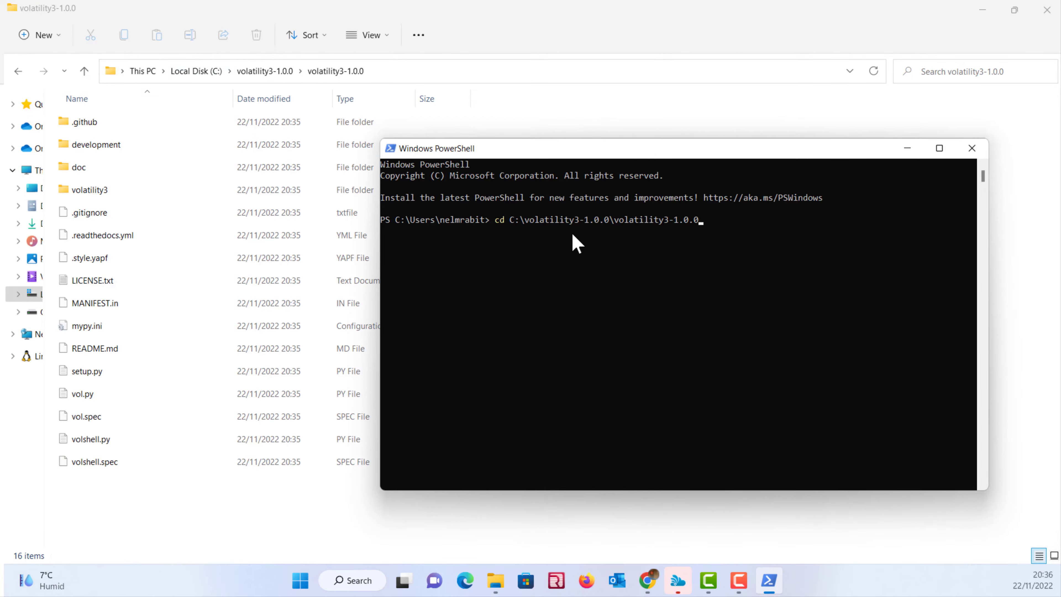
key(Return)
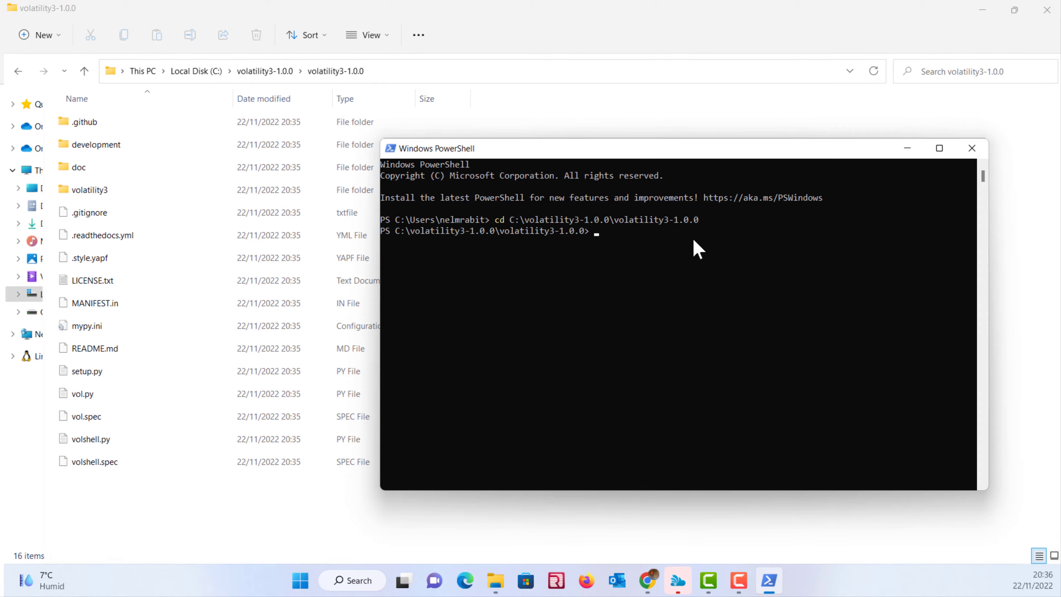
text(ls)
key(Return)
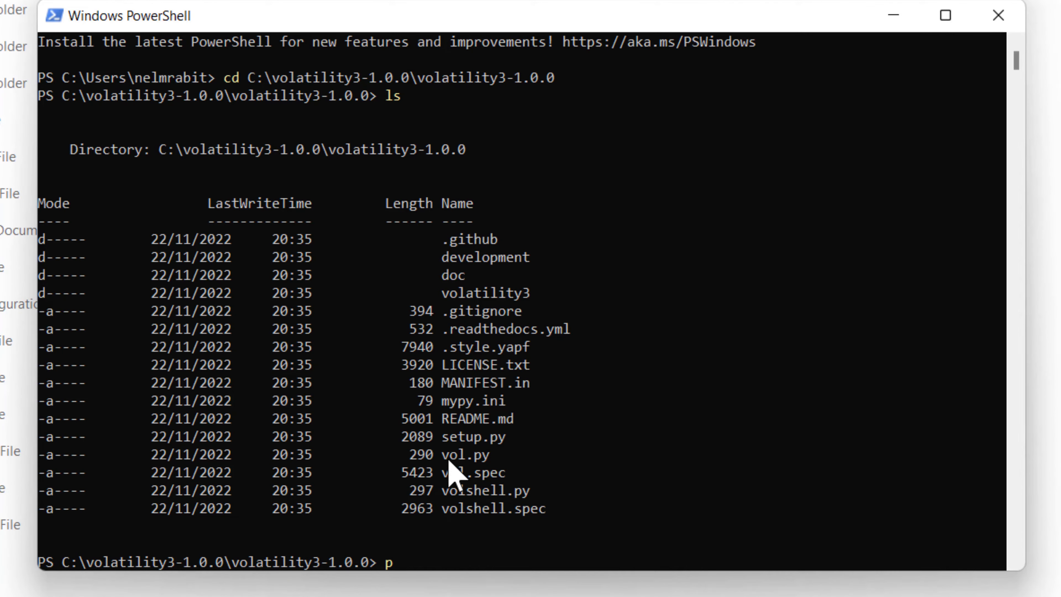
Run the Volatility script without arguments using python.exe .\vol.py.
text(py)
key(Tab)
text(vo)
key(Tab)
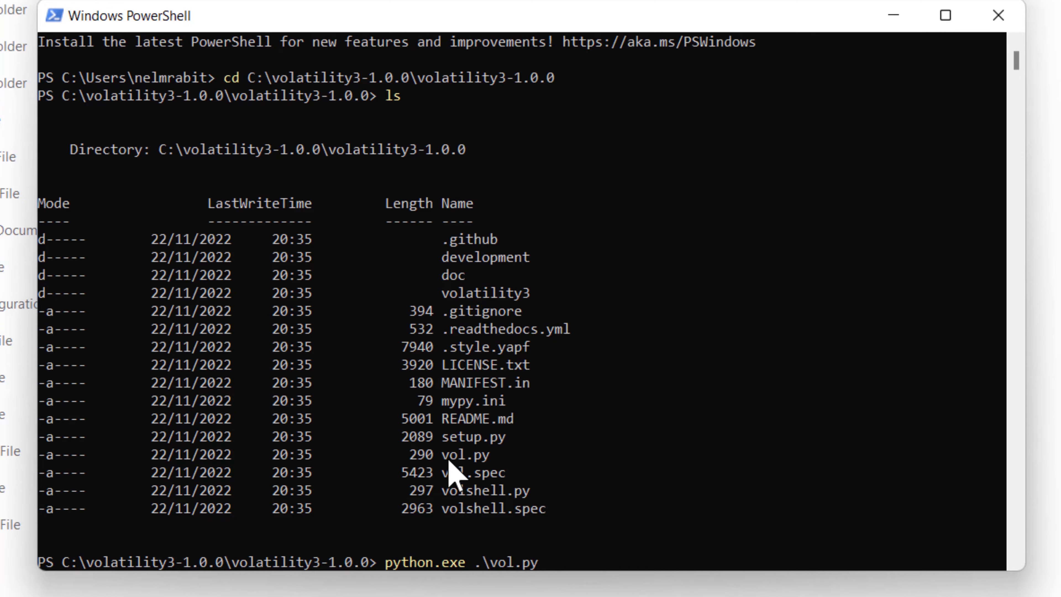
key(Return)
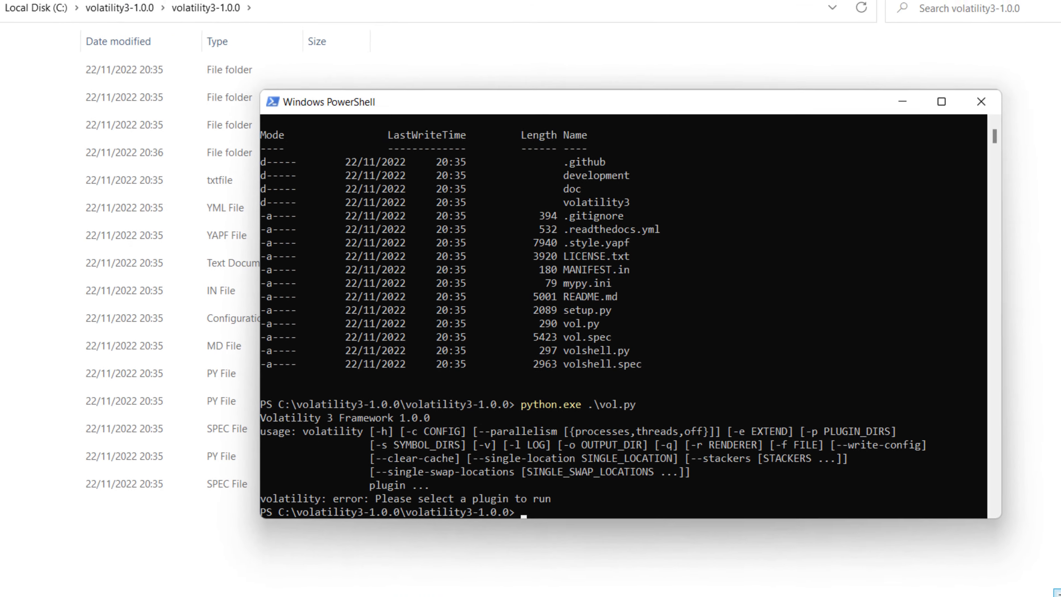
Switch to Chrome and download the Windows symbol table pack, windows.zip, from the volatility3 GitHub README.
mouse_move(647, 580)
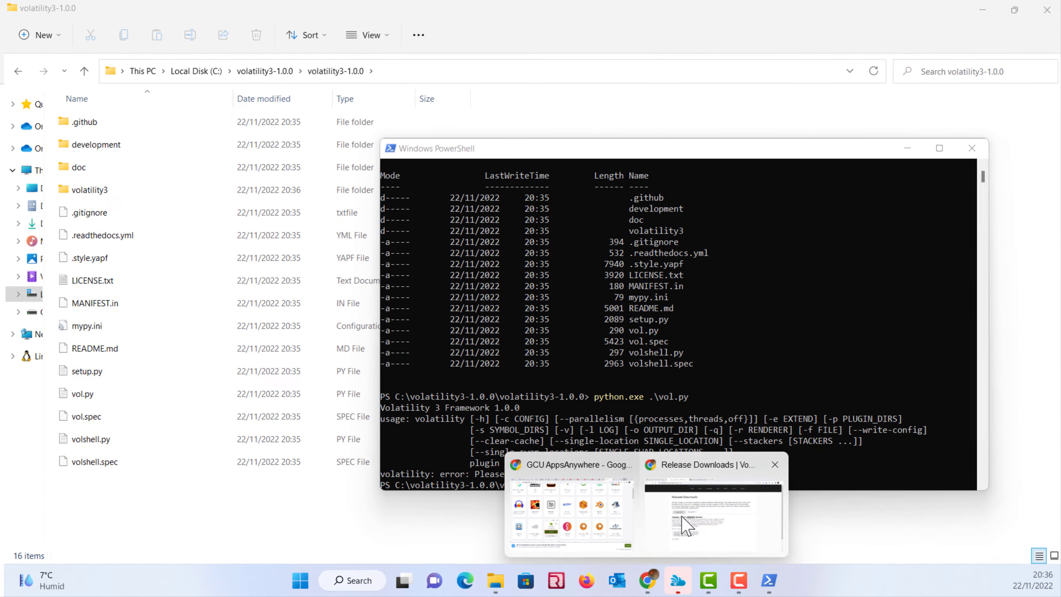
click(684, 526)
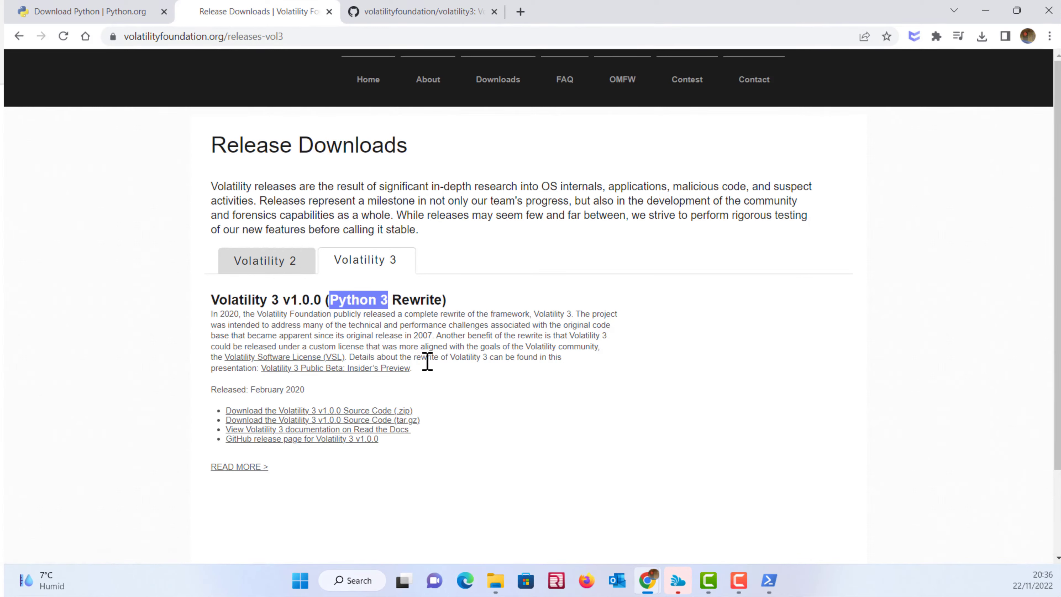
click(412, 12)
scroll(319, 240, up, 5)
scroll(320, 239, up, 15)
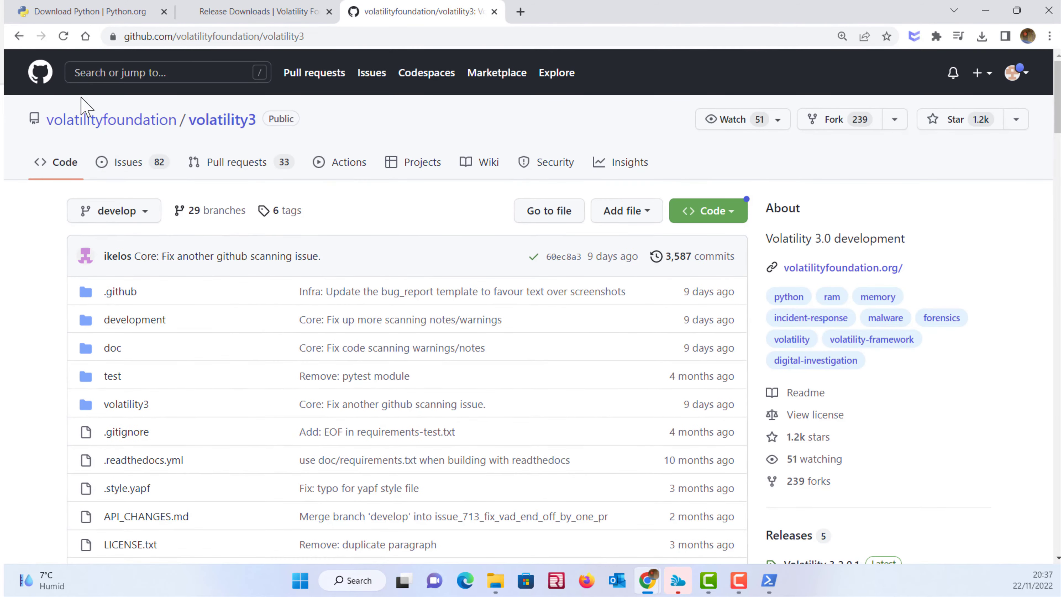
mouse_move(159, 130)
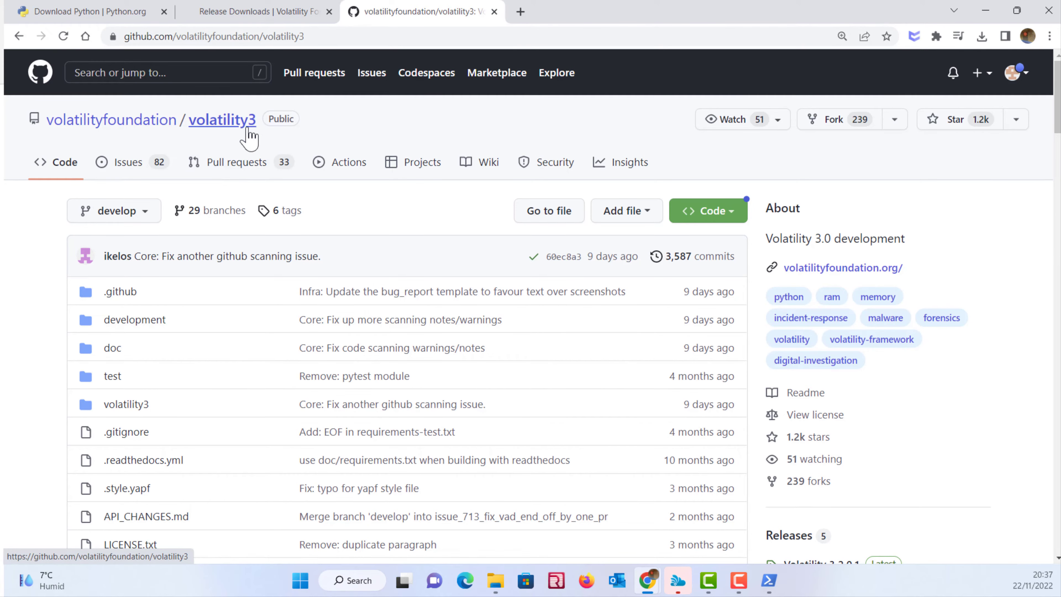
scroll(244, 141, down, 20)
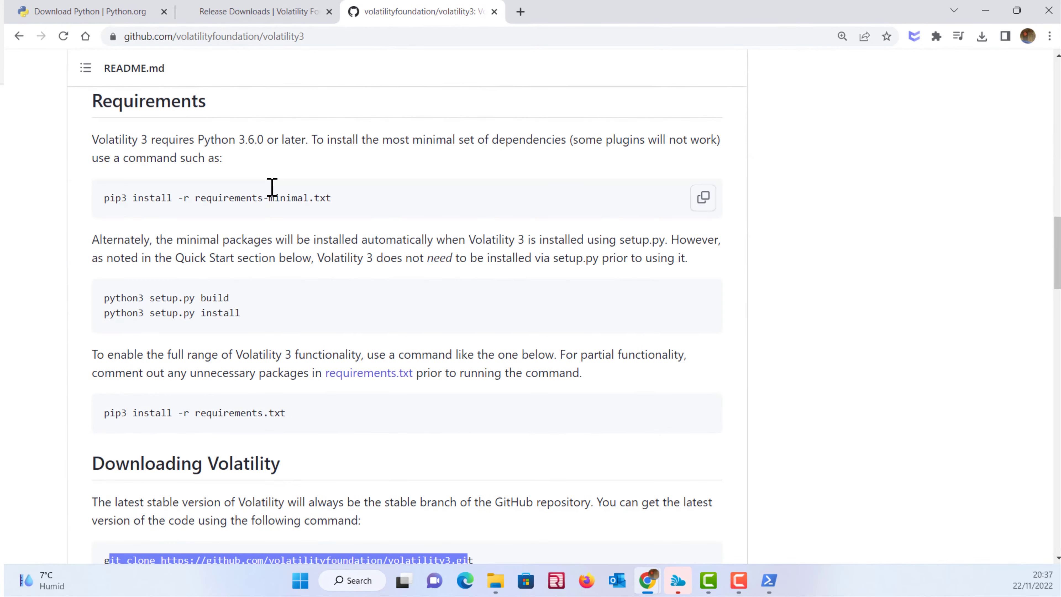
scroll(149, 276, down, 15)
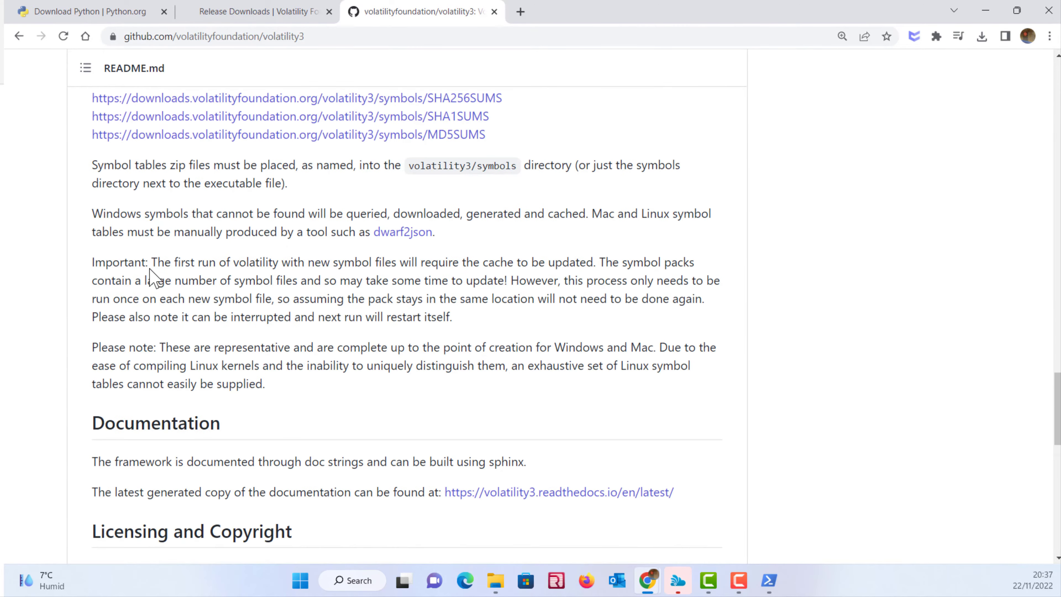
scroll(149, 276, up, 10)
scroll(149, 276, down, 5)
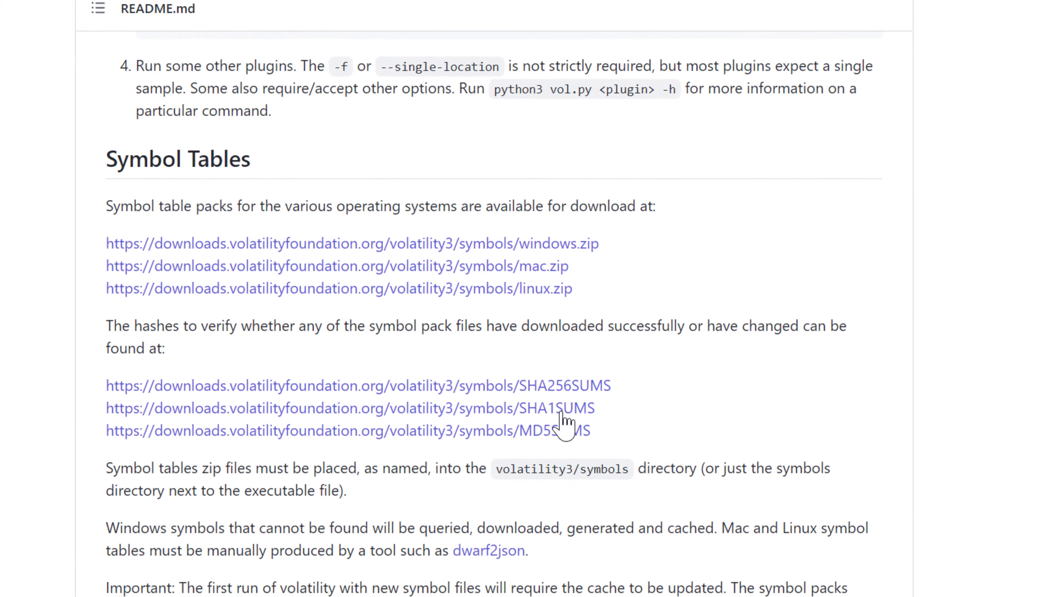
click(585, 239)
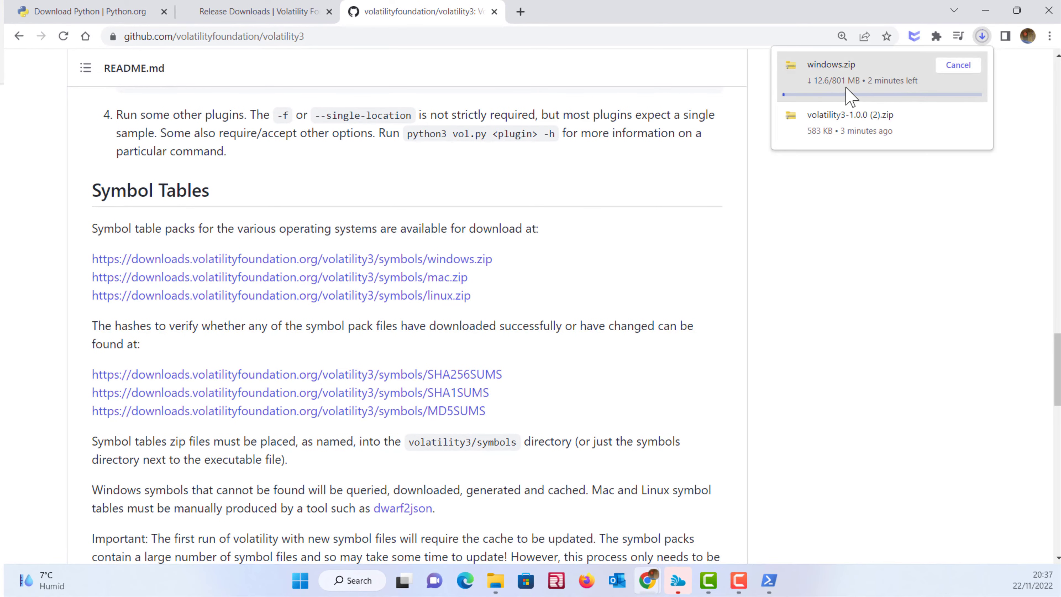
Cancel the windows.zip download, switch to File Explorer and copy the existing windows.zip from the root of drive C:.
click(954, 66)
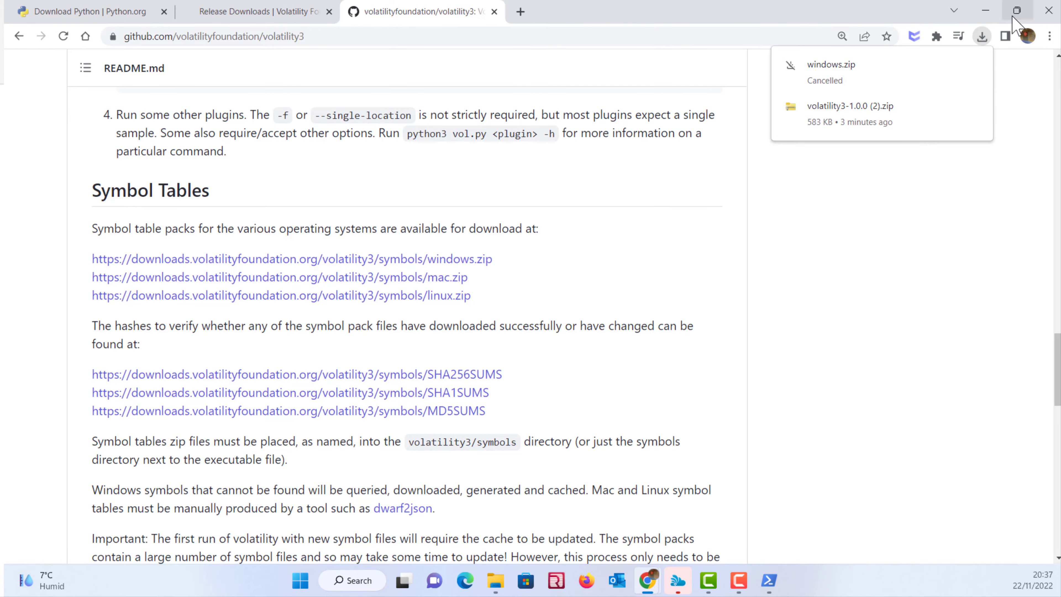
click(986, 10)
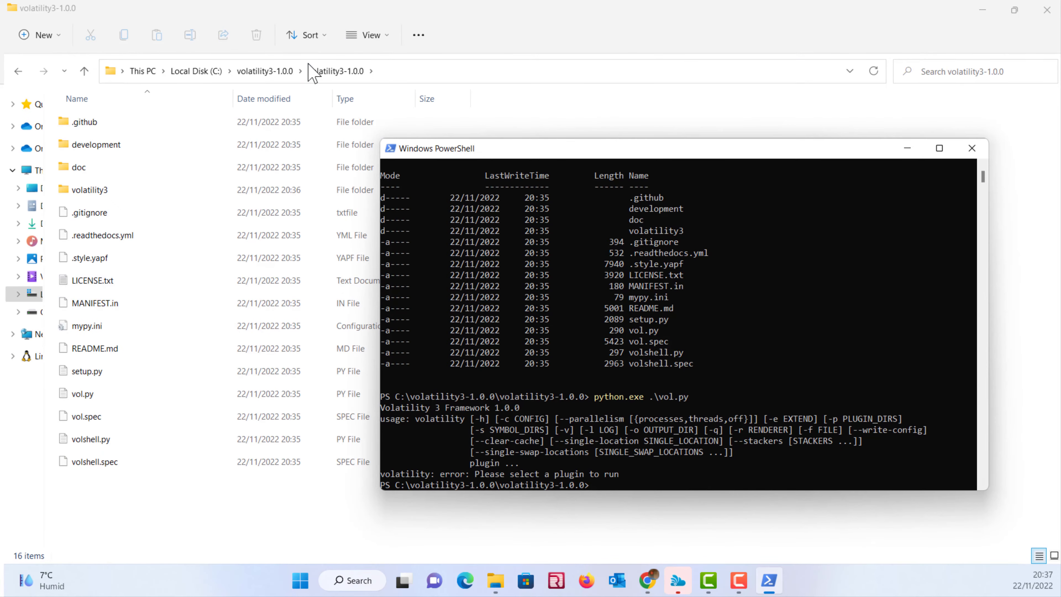
click(265, 71)
click(197, 71)
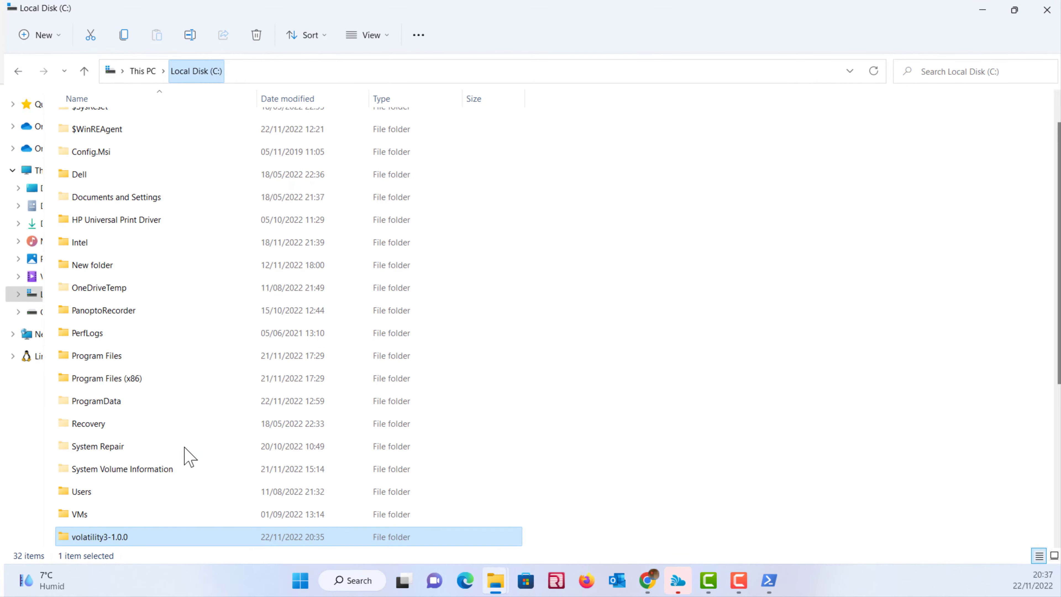
scroll(191, 456, down, 4)
click(134, 540)
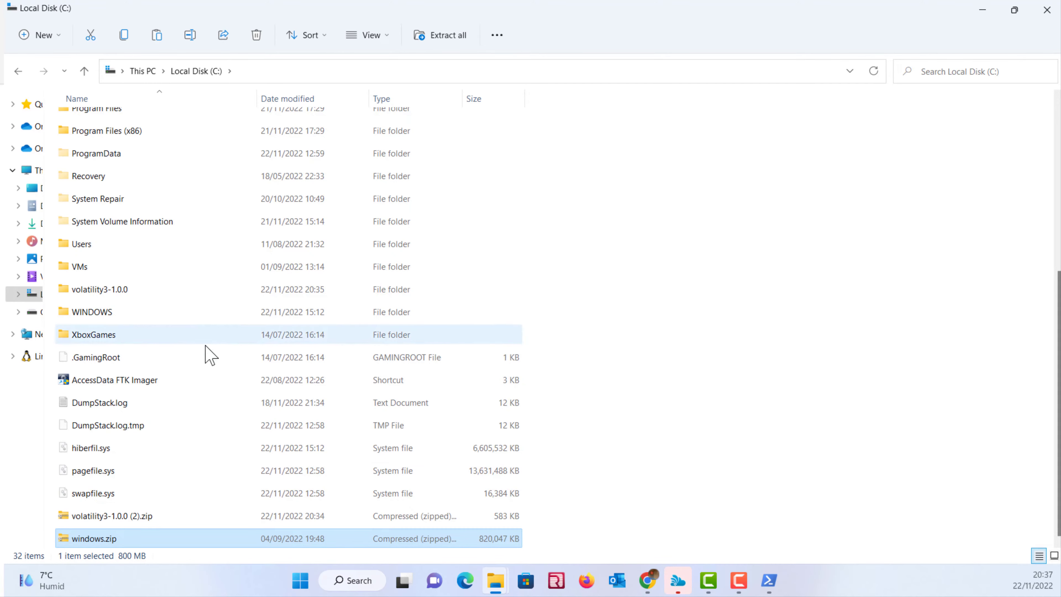
Paste windows.zip into the symbols directory named in the README, C:\volatility3-1.0.0\volatility3-1.0.0\volatility3\symbols.
double_click(167, 293)
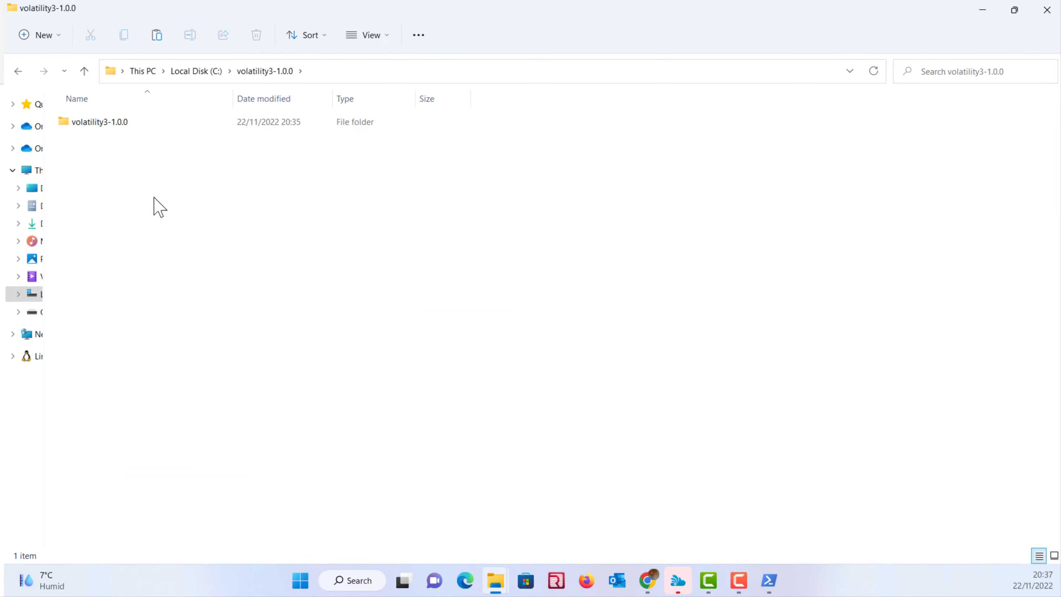
double_click(149, 125)
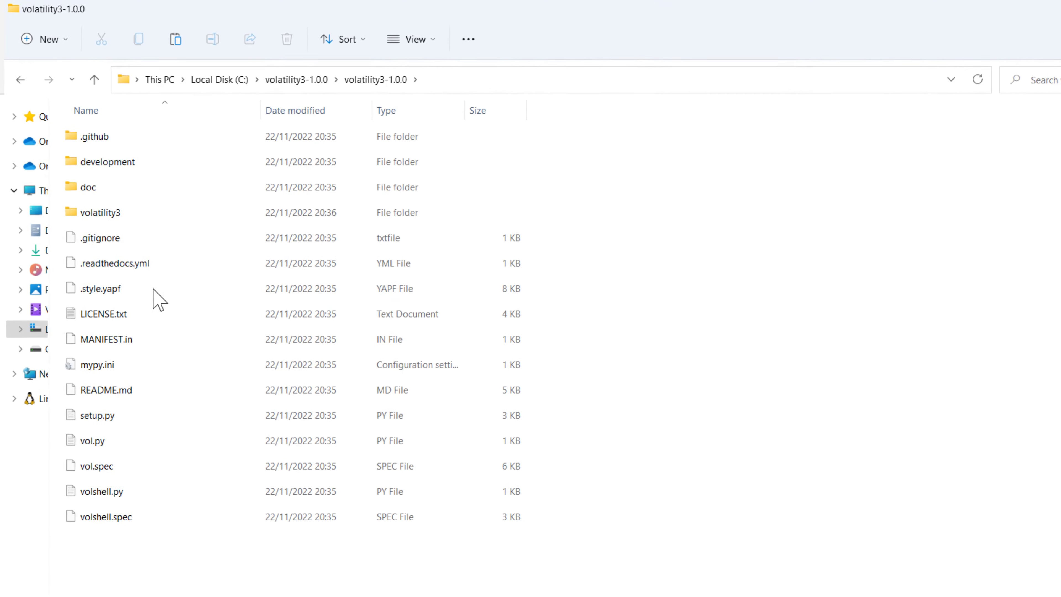
double_click(158, 233)
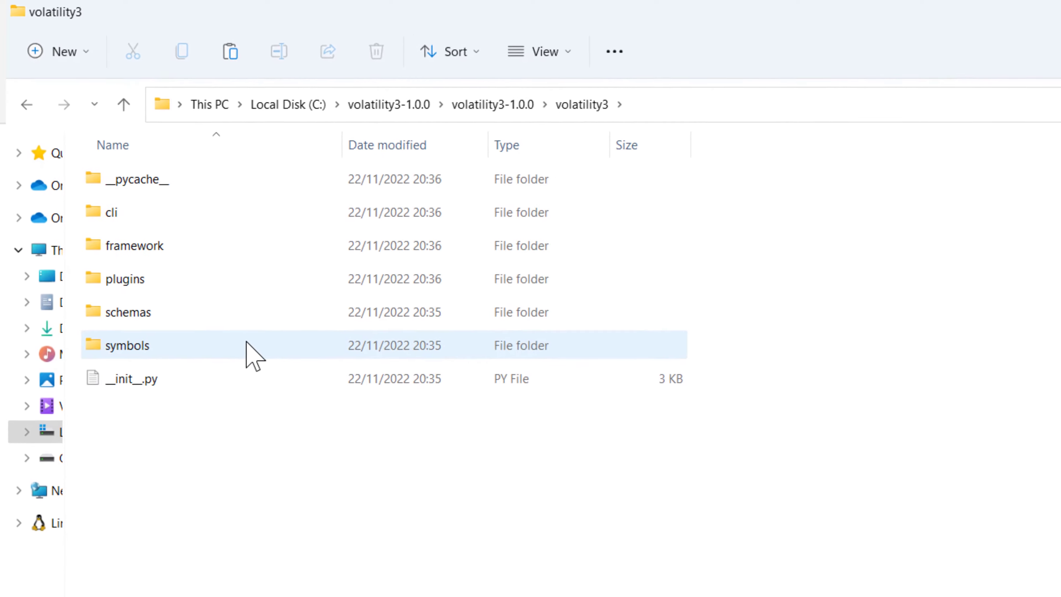
mouse_move(950, 596)
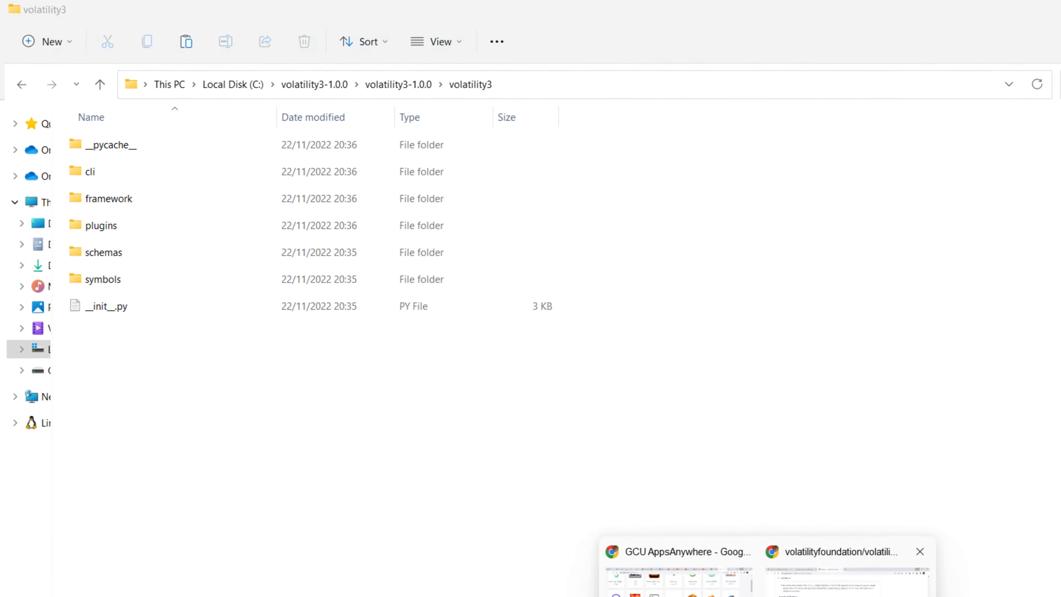
click(794, 579)
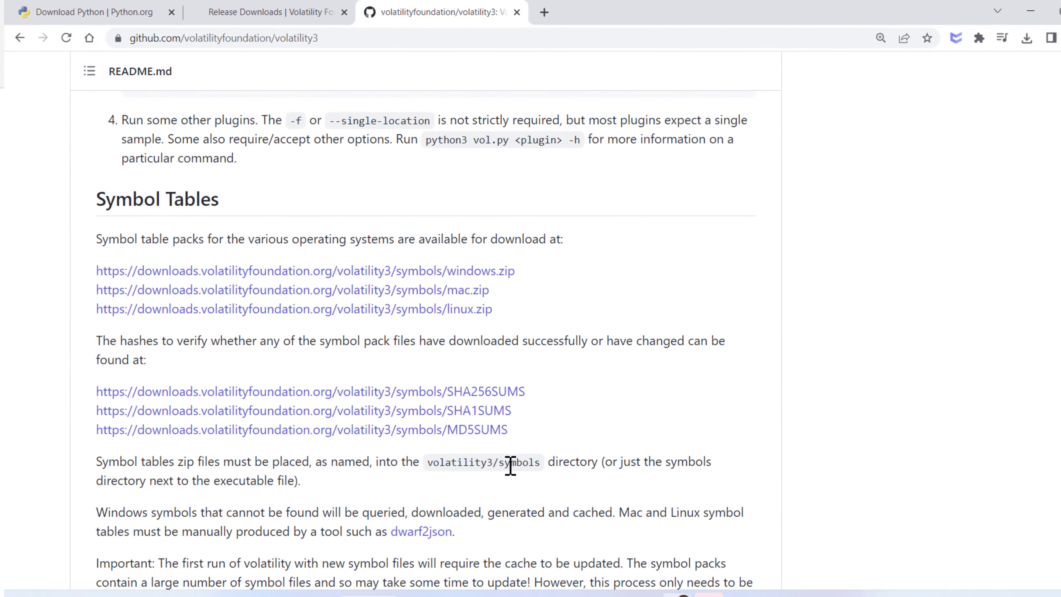
click(1005, 10)
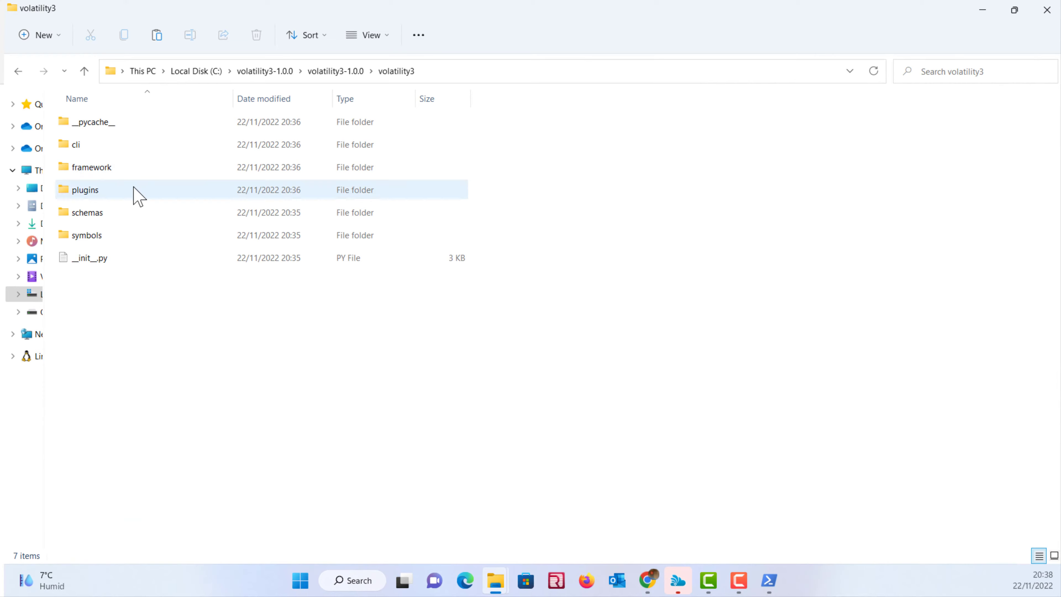
double_click(119, 237)
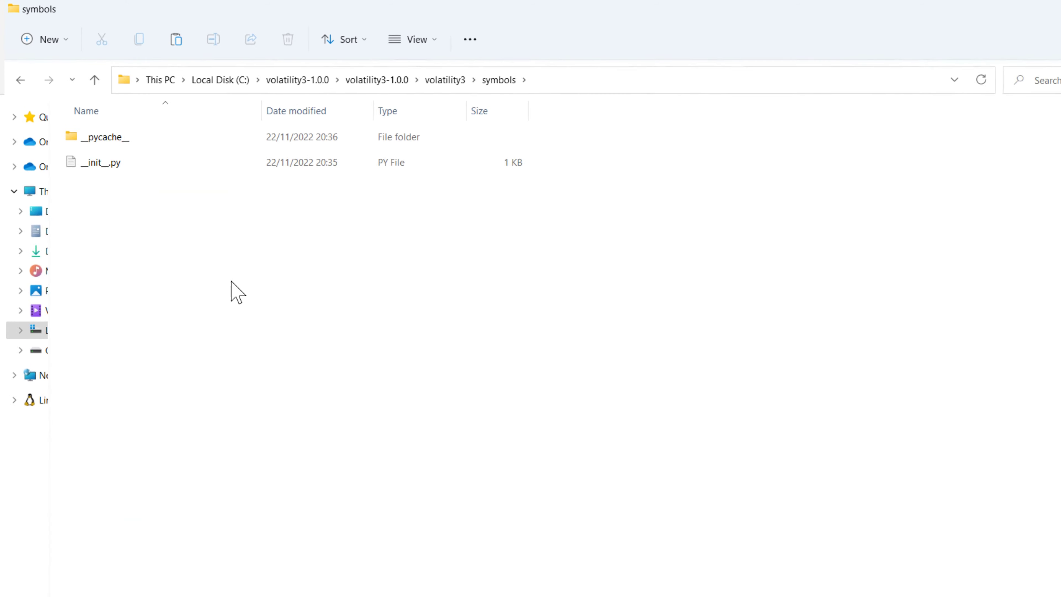
key(ctrl+v)
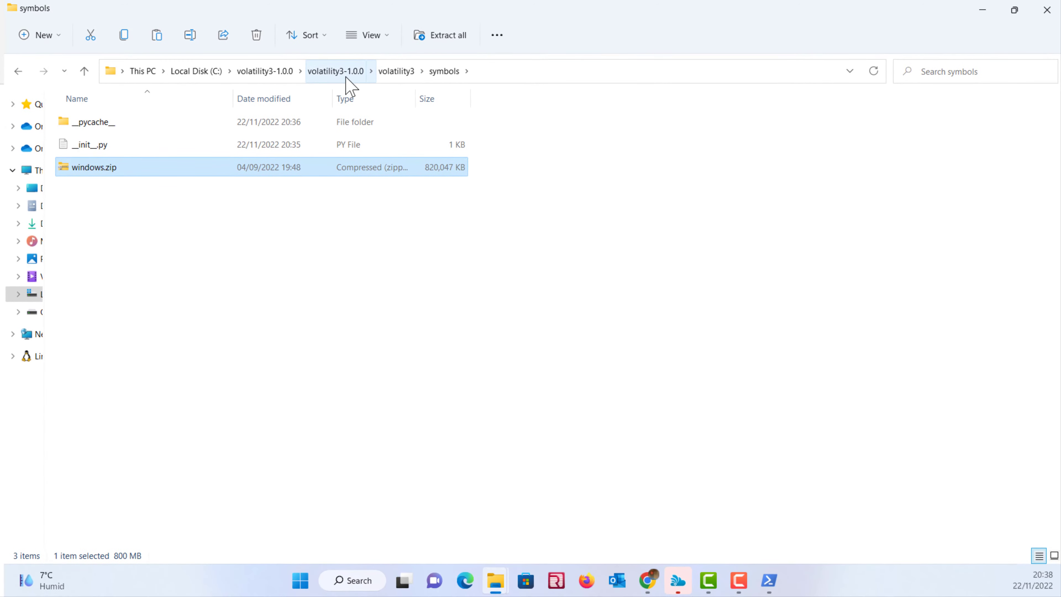
Return to the root of drive C: and launch AccessData FTK Imager from its shortcut.
click(339, 78)
click(270, 73)
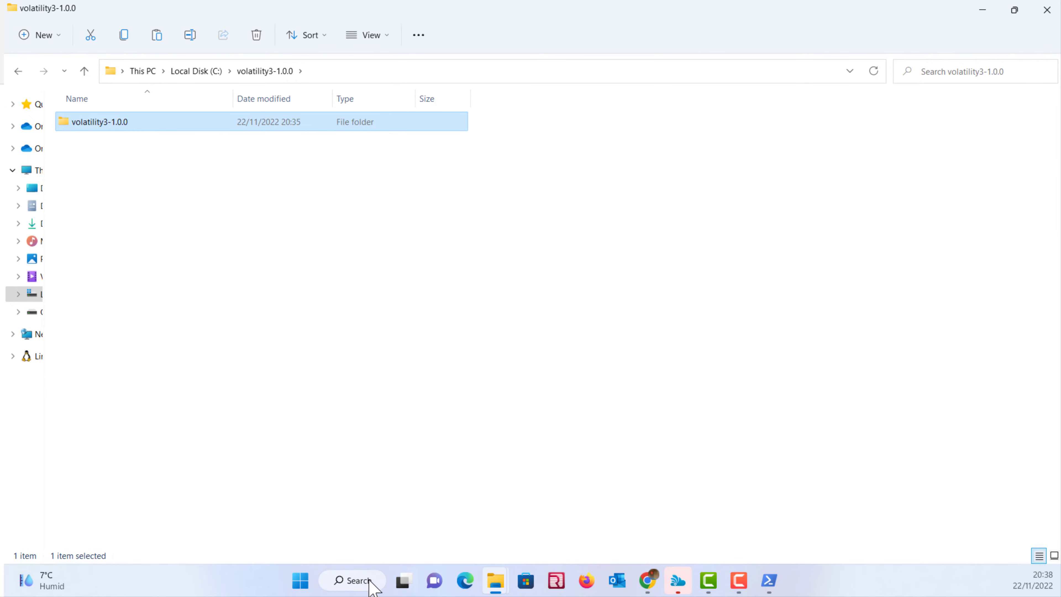
mouse_move(503, 587)
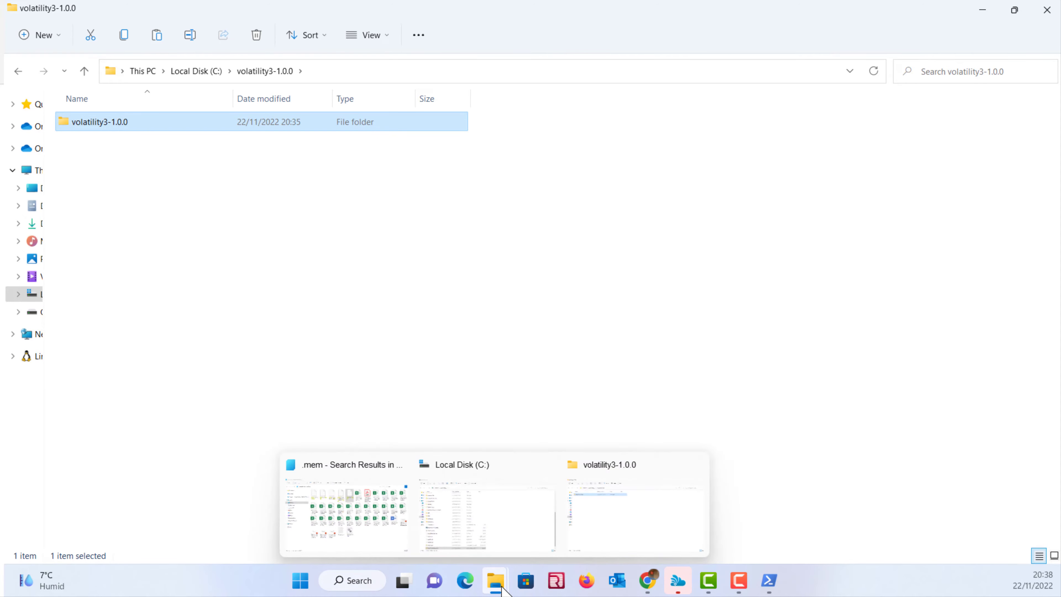
click(576, 519)
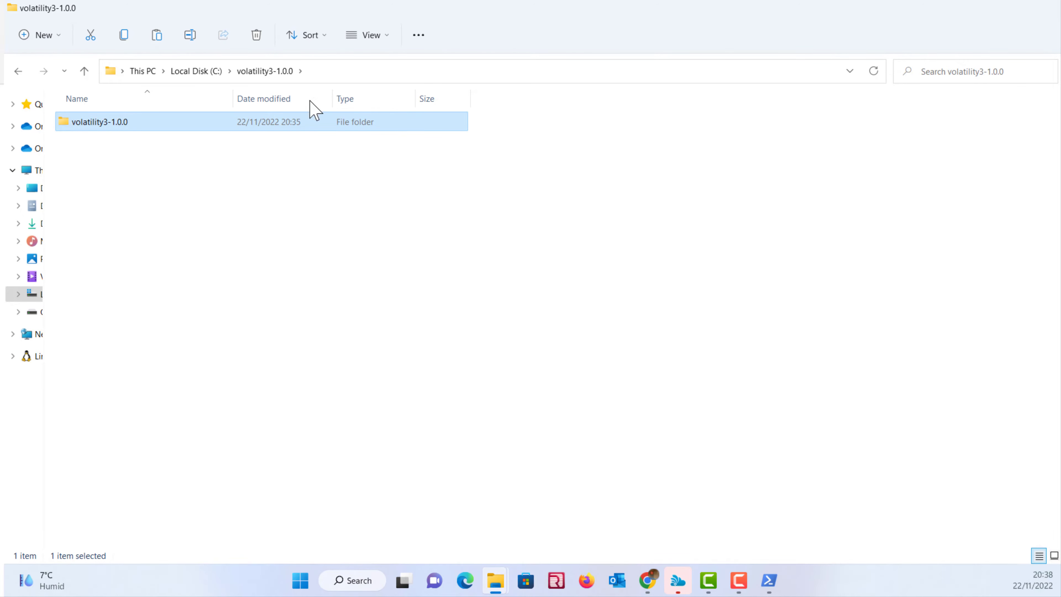
click(222, 71)
scroll(209, 506, down, 4)
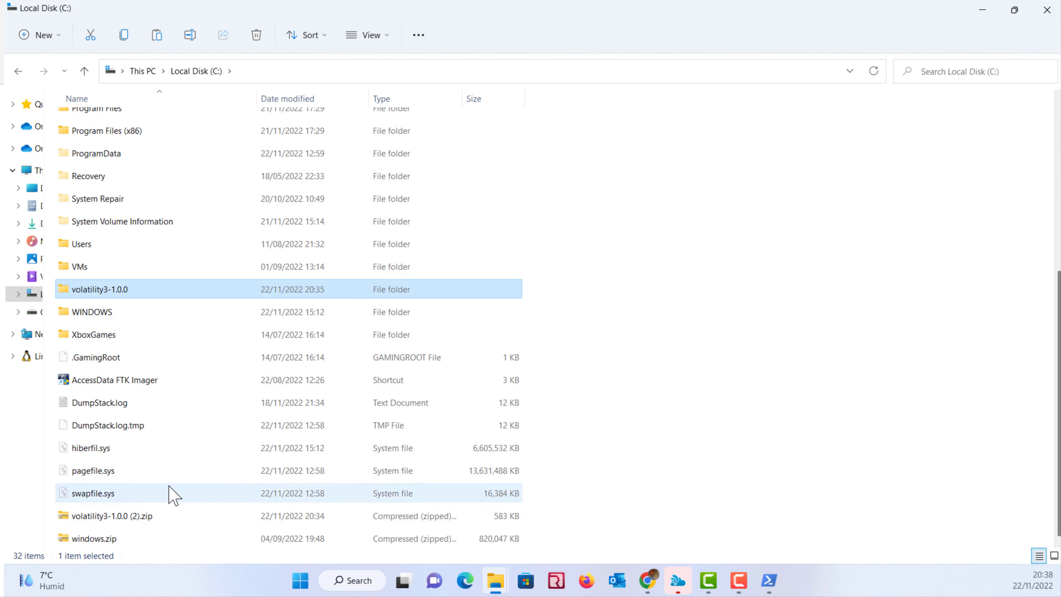
click(150, 391)
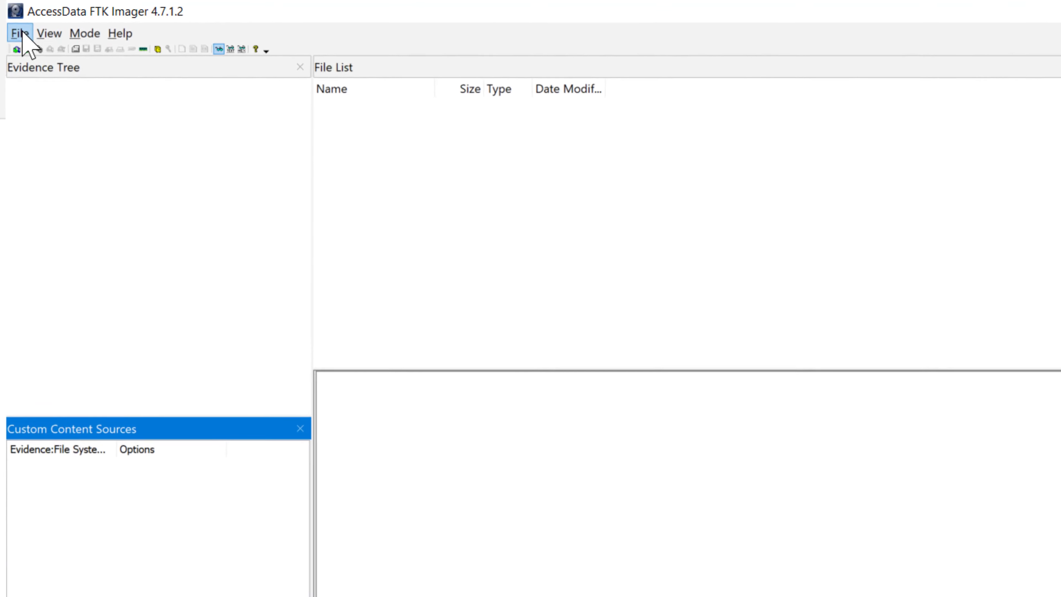
Examine FTK Imager's Memory Capture options for the destination, pagefile and AD1 file, cancel the capture and return to File Explorer.
click(16, 29)
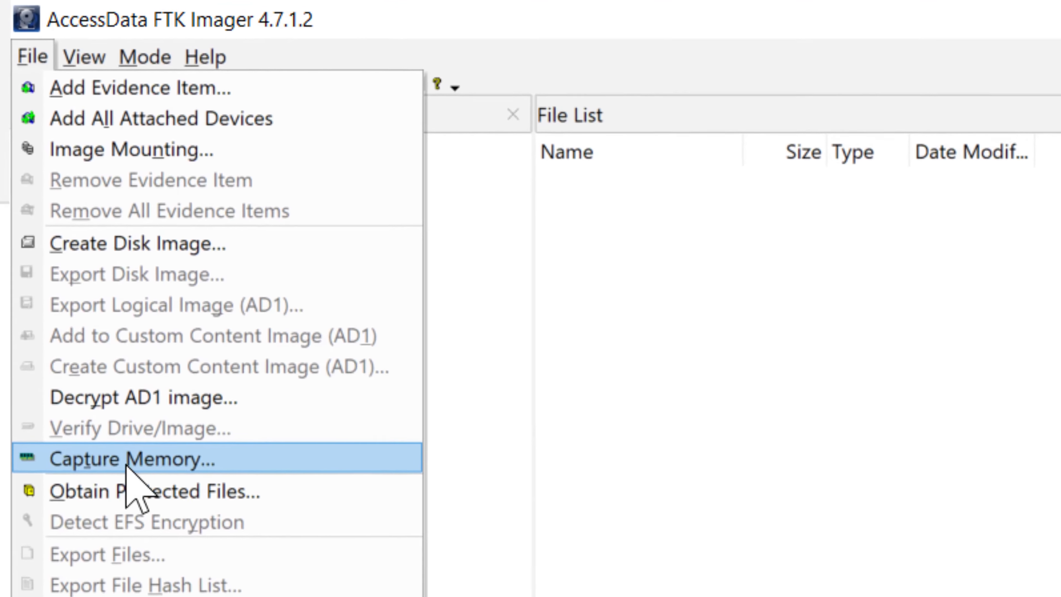
click(139, 431)
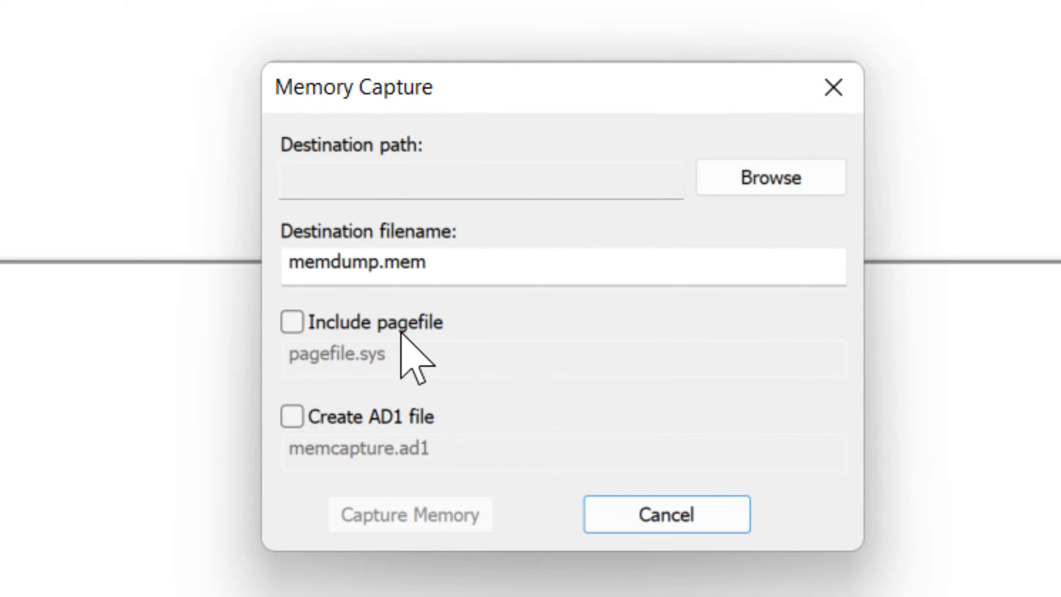
click(393, 171)
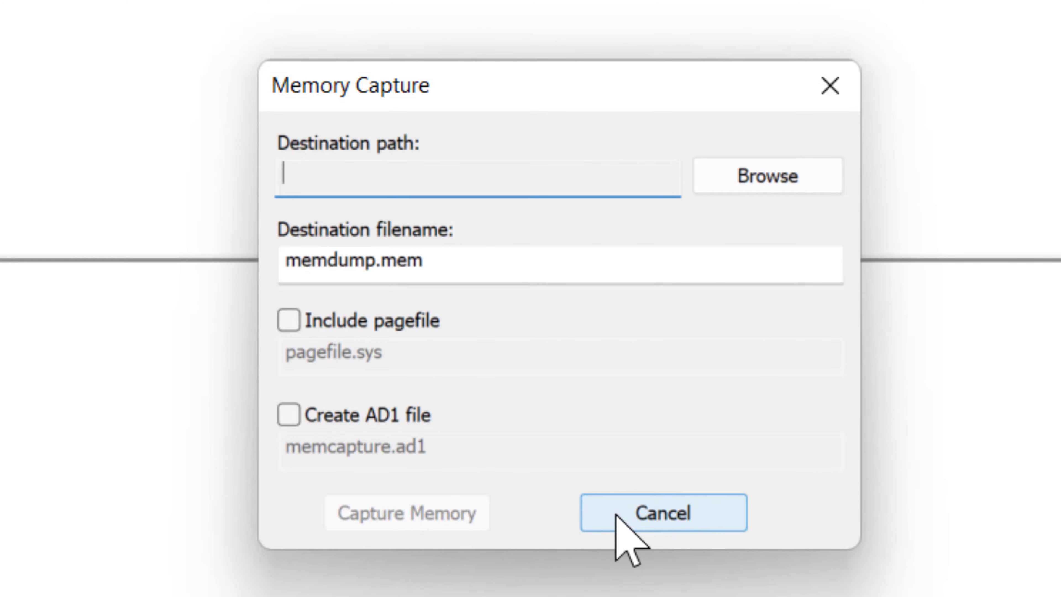
click(656, 520)
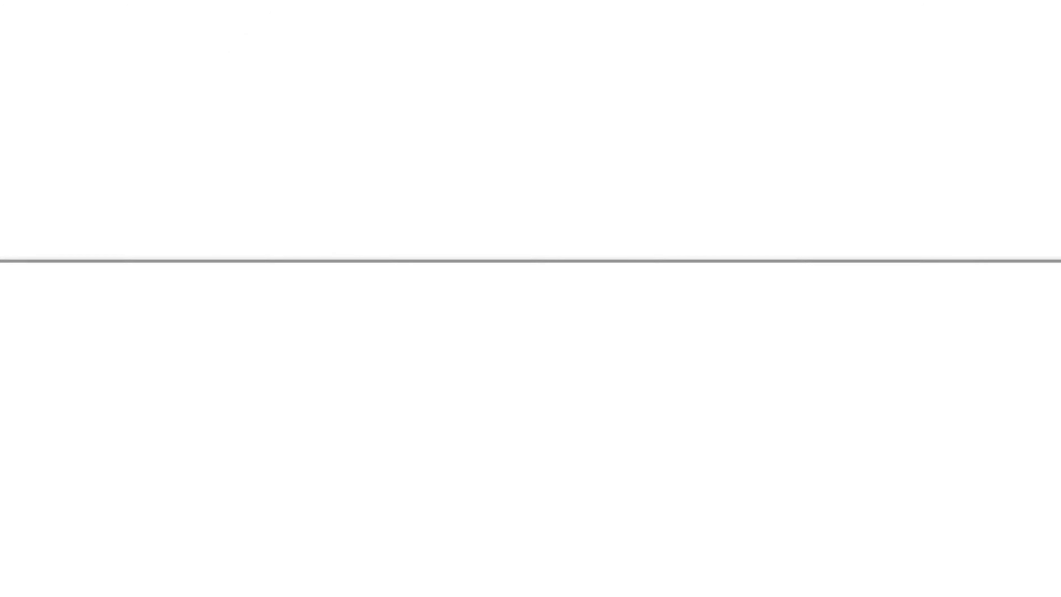
click(982, 7)
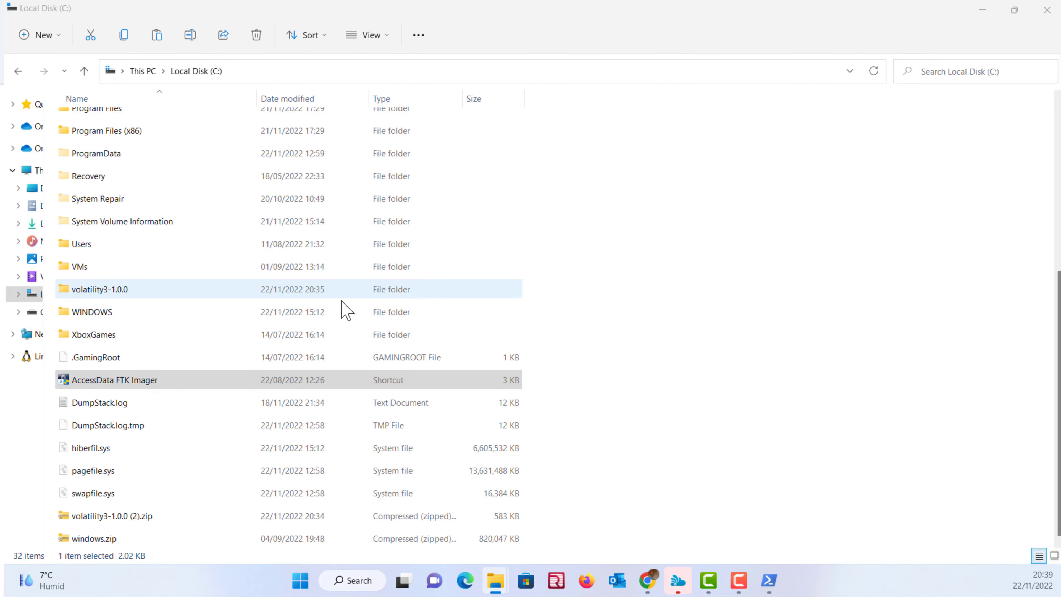
Paste the copied memory image memdump.mem into the outer C:\volatility3-1.0.0 folder.
double_click(142, 294)
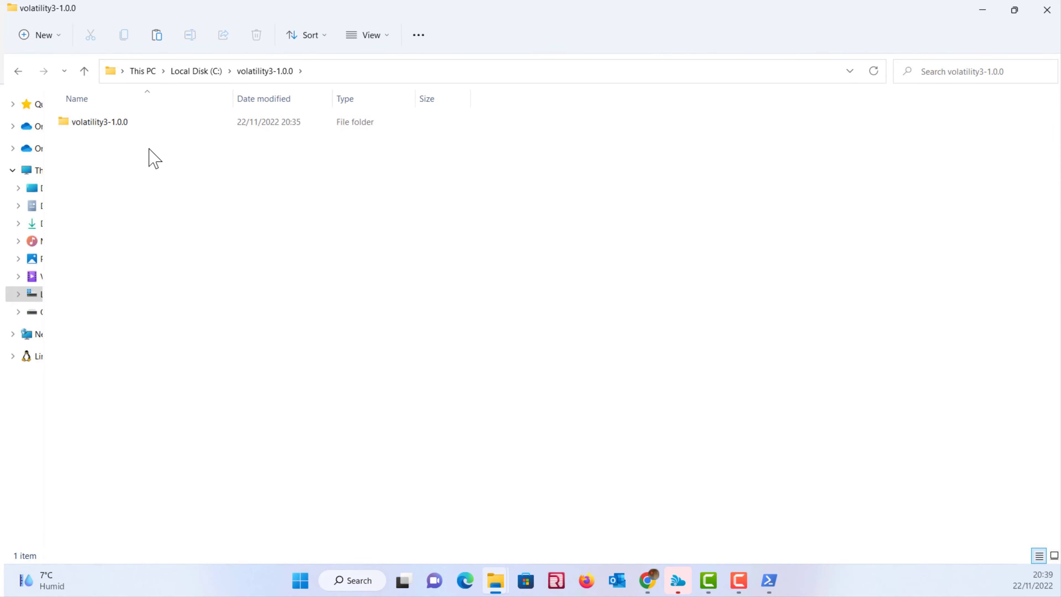
double_click(124, 131)
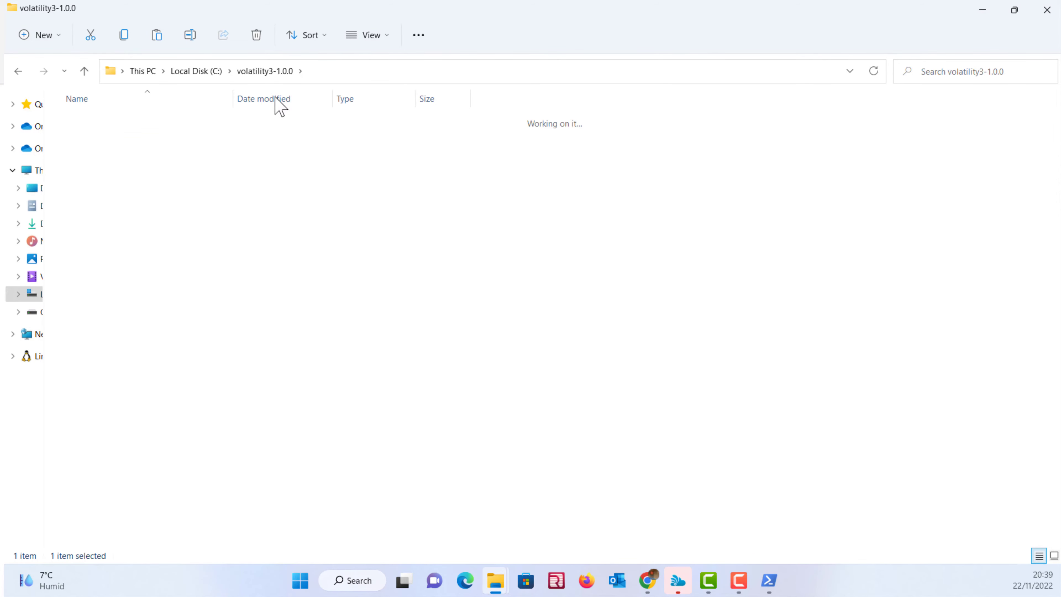
click(266, 71)
click(202, 72)
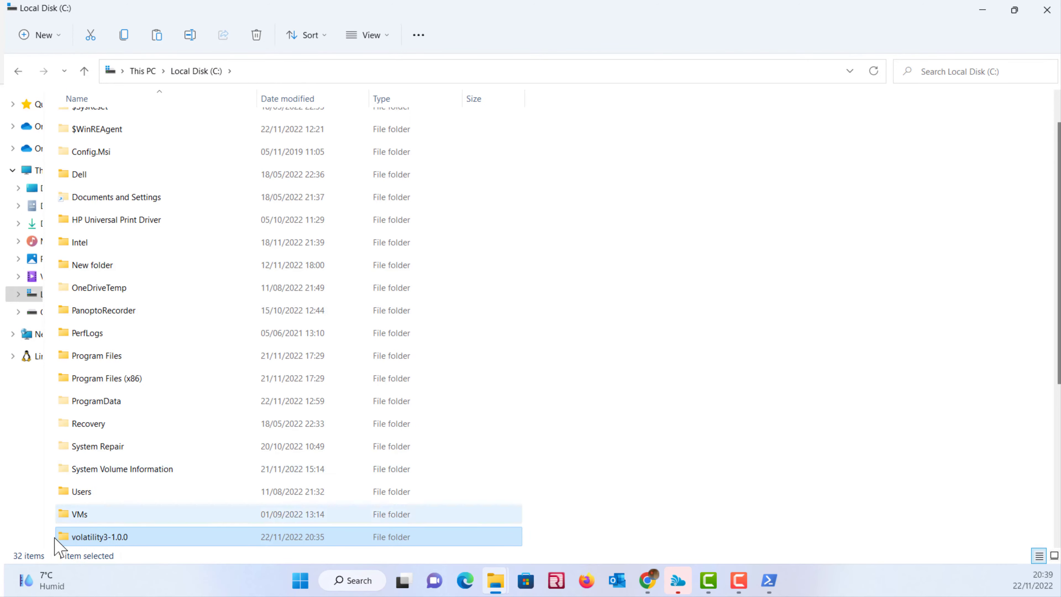
double_click(99, 537)
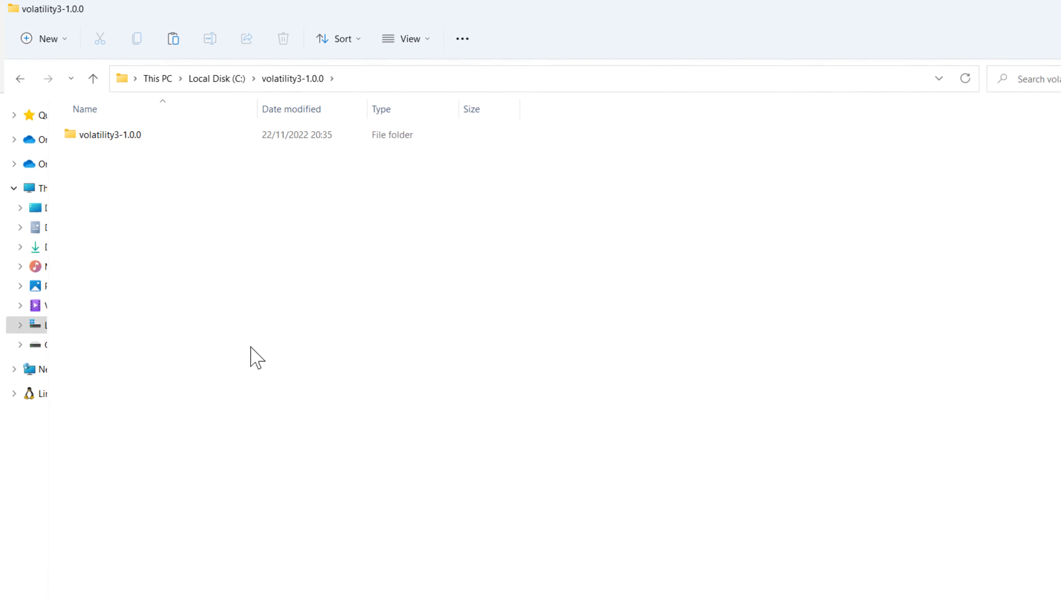
key(ctrl+v)
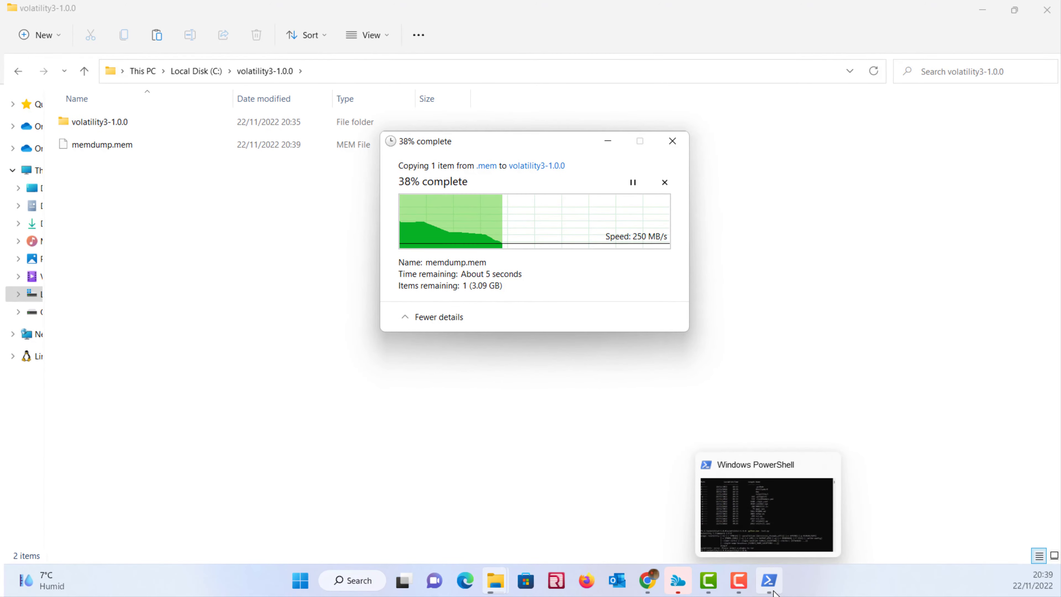
Switch to PowerShell and enter the Volatility command python.exe .\vol.py -f C:\volatility3-1.0.0\memdump.mem, reusing the previous command and the folder's path.
click(773, 591)
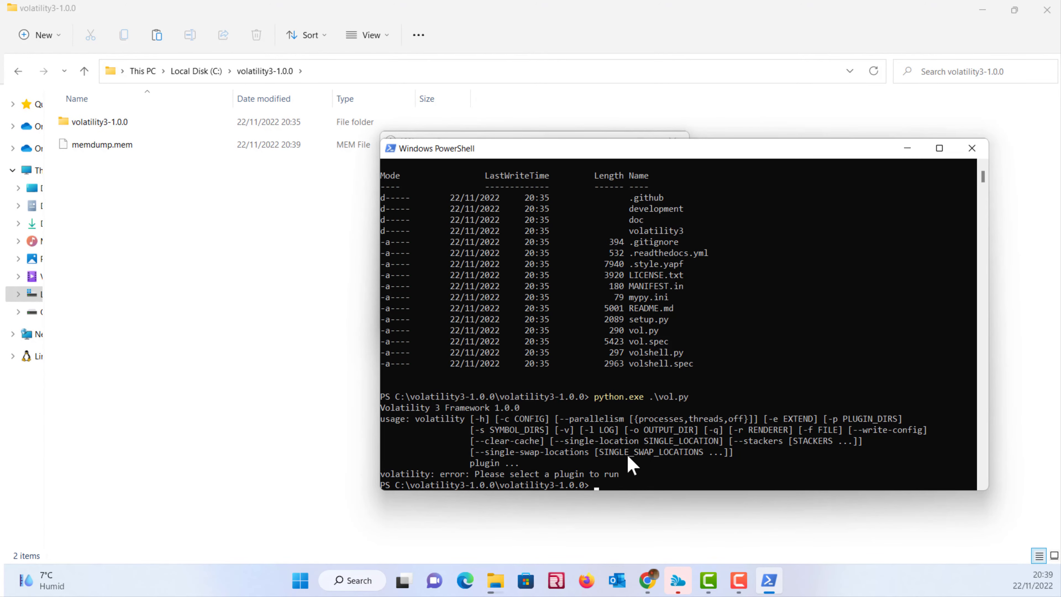
key(Up)
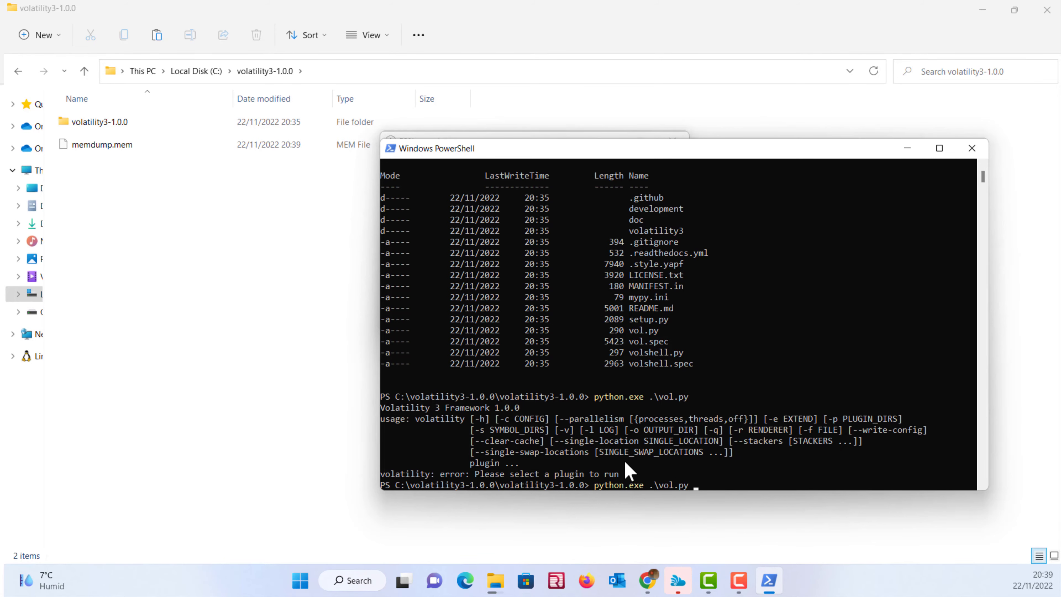
drag(612, 149, 371, 163)
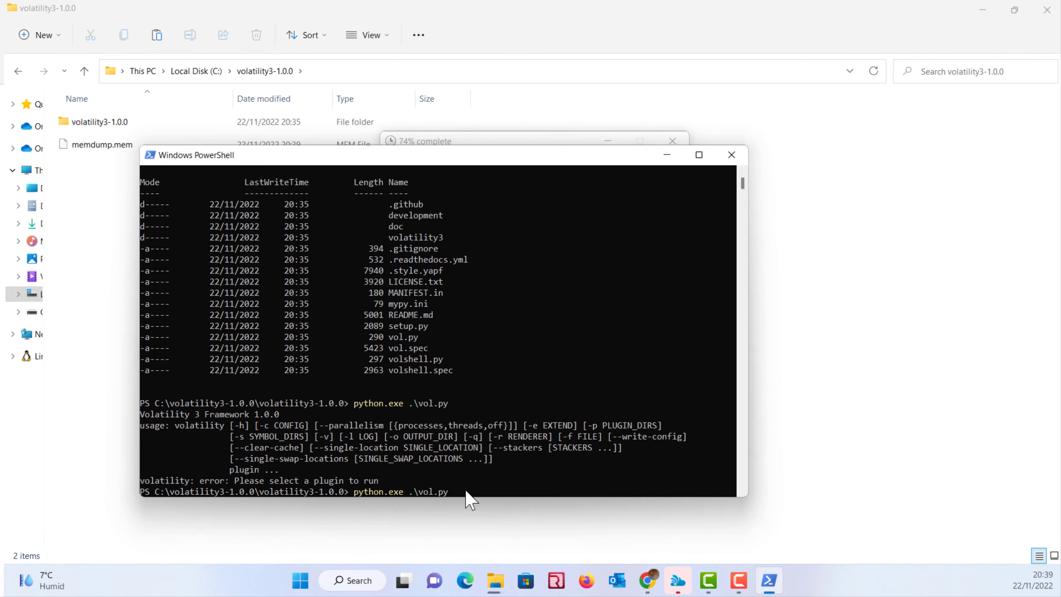
text(-f)
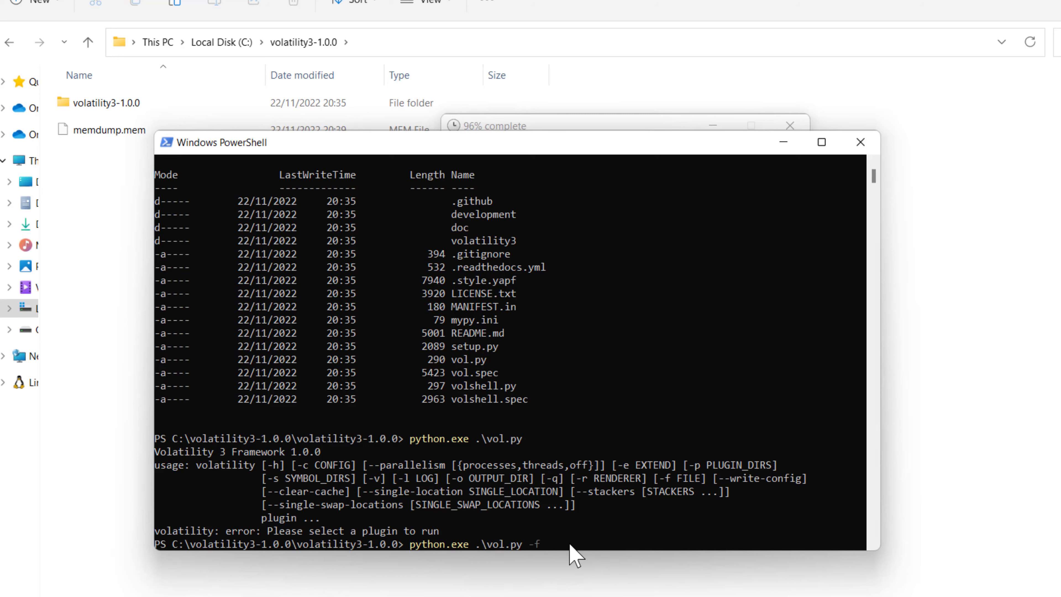
click(414, 61)
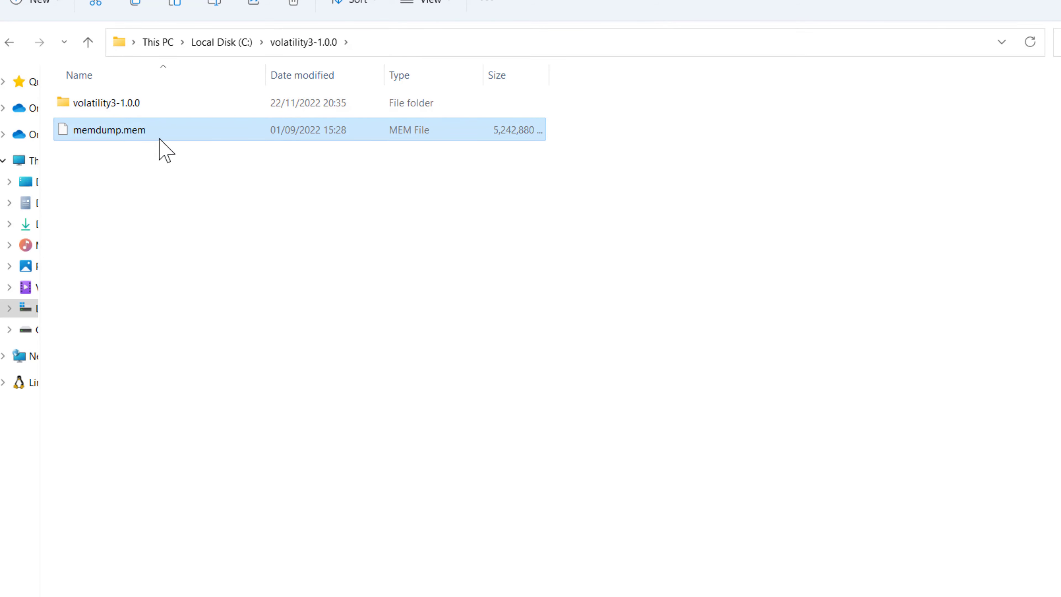
click(398, 47)
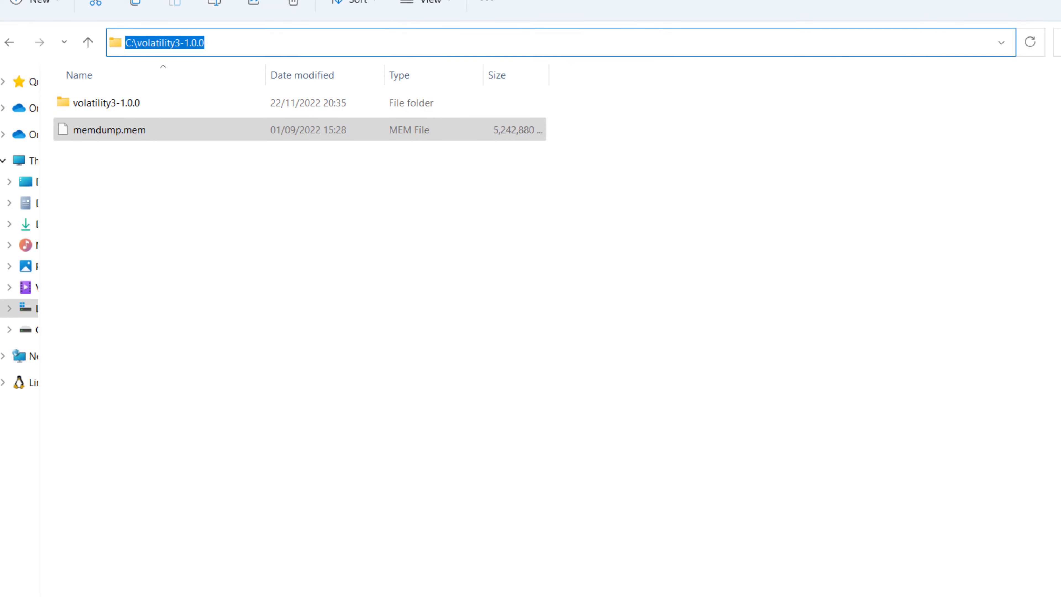
key(alt+Tab)
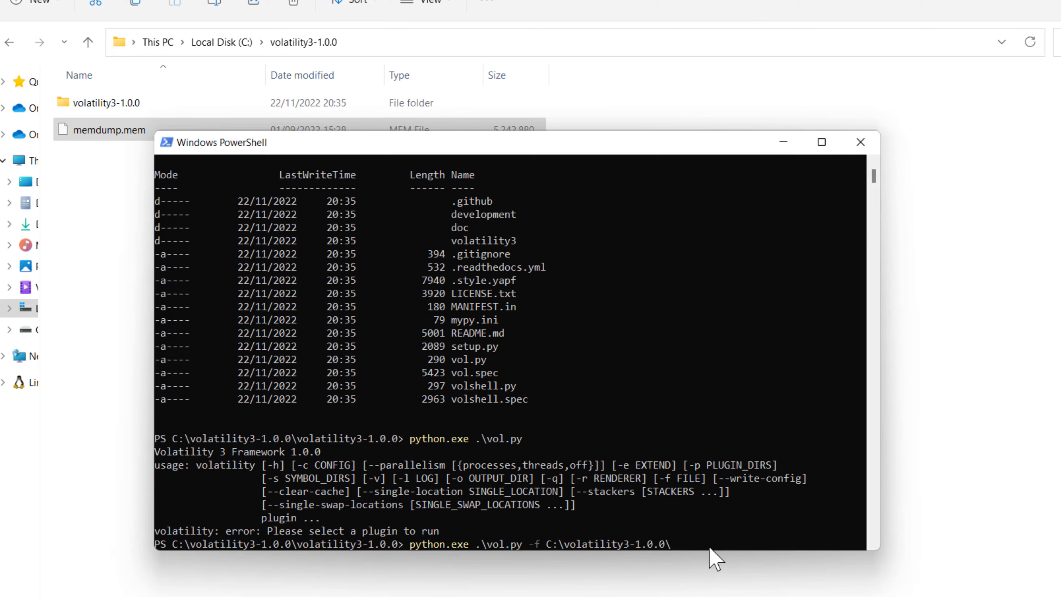
text(memdump.mem)
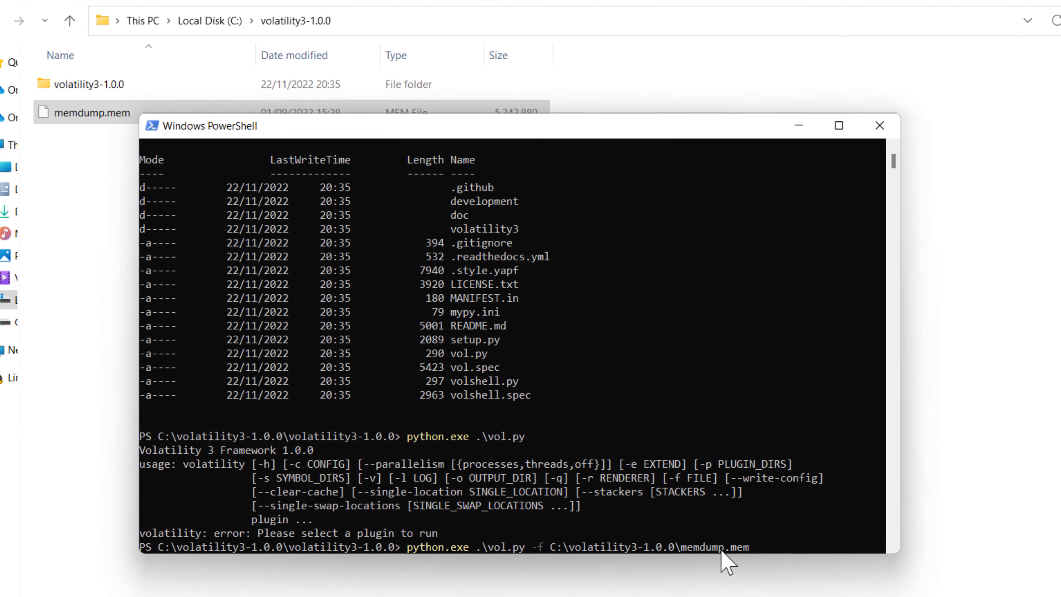